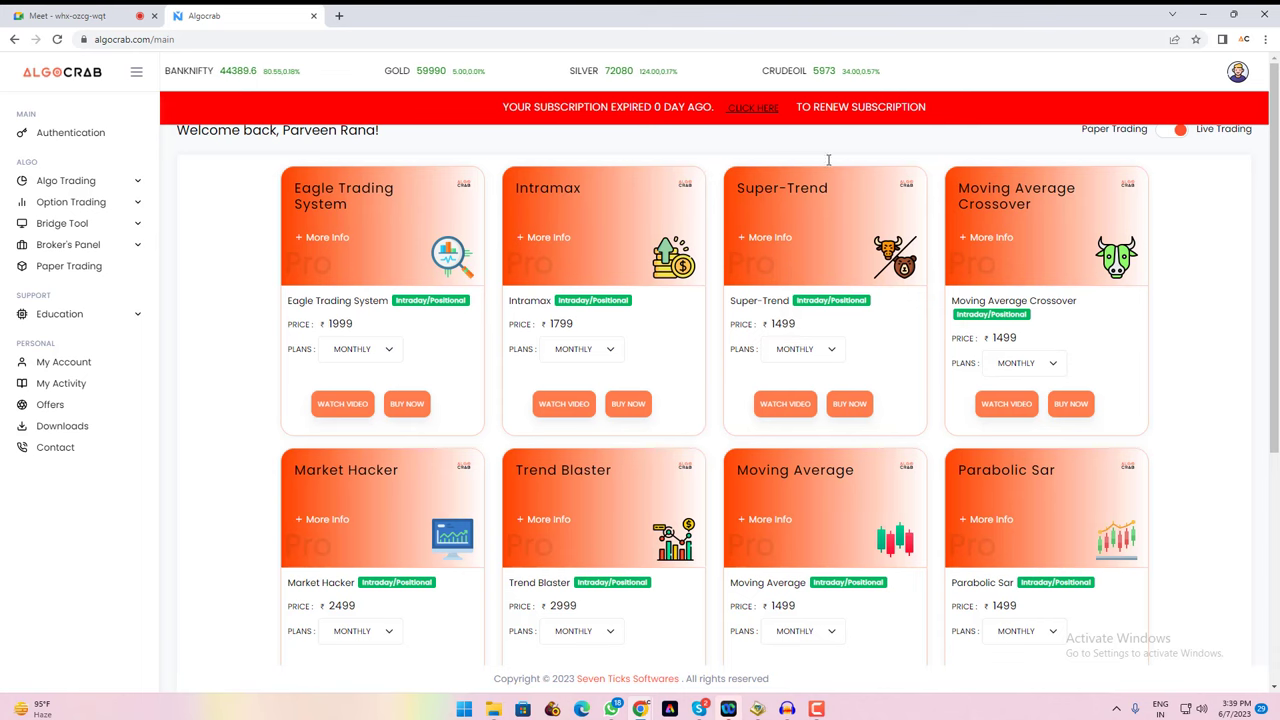
- Request a new broker access token for authentication and log in to Alice Blue with the account password, year of birth and TOTP code
click(82, 133)
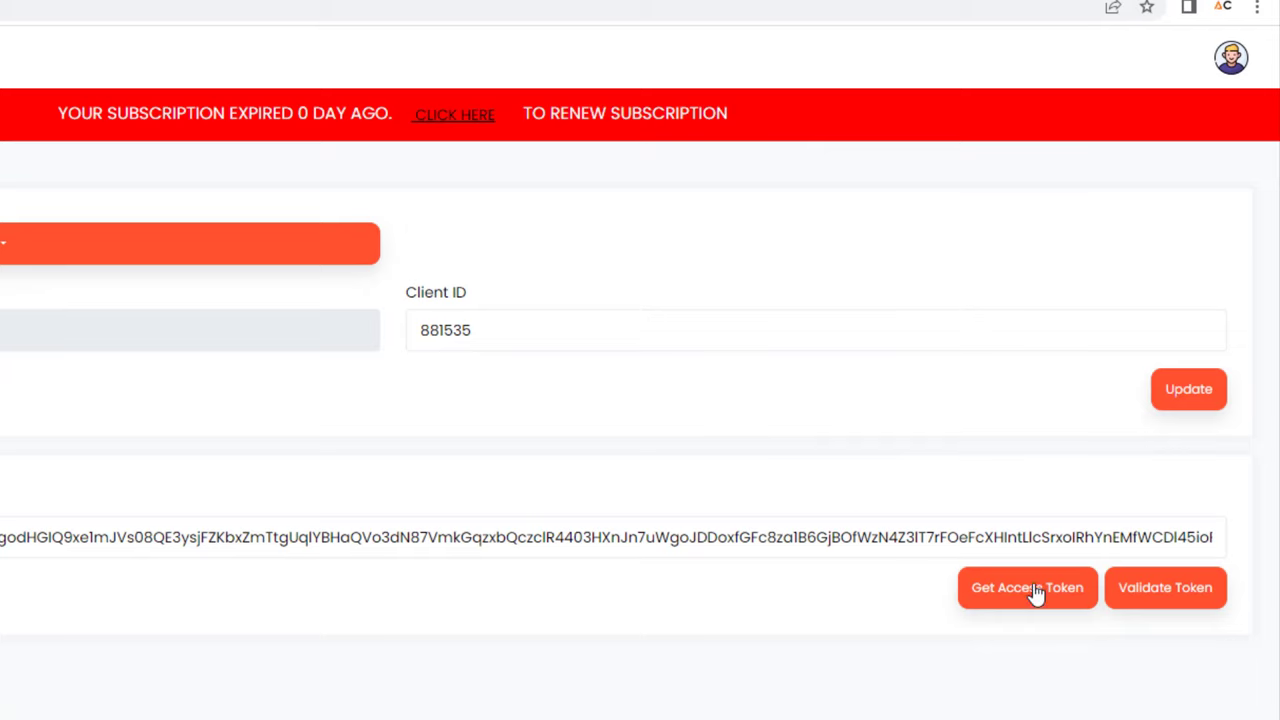
click(1035, 594)
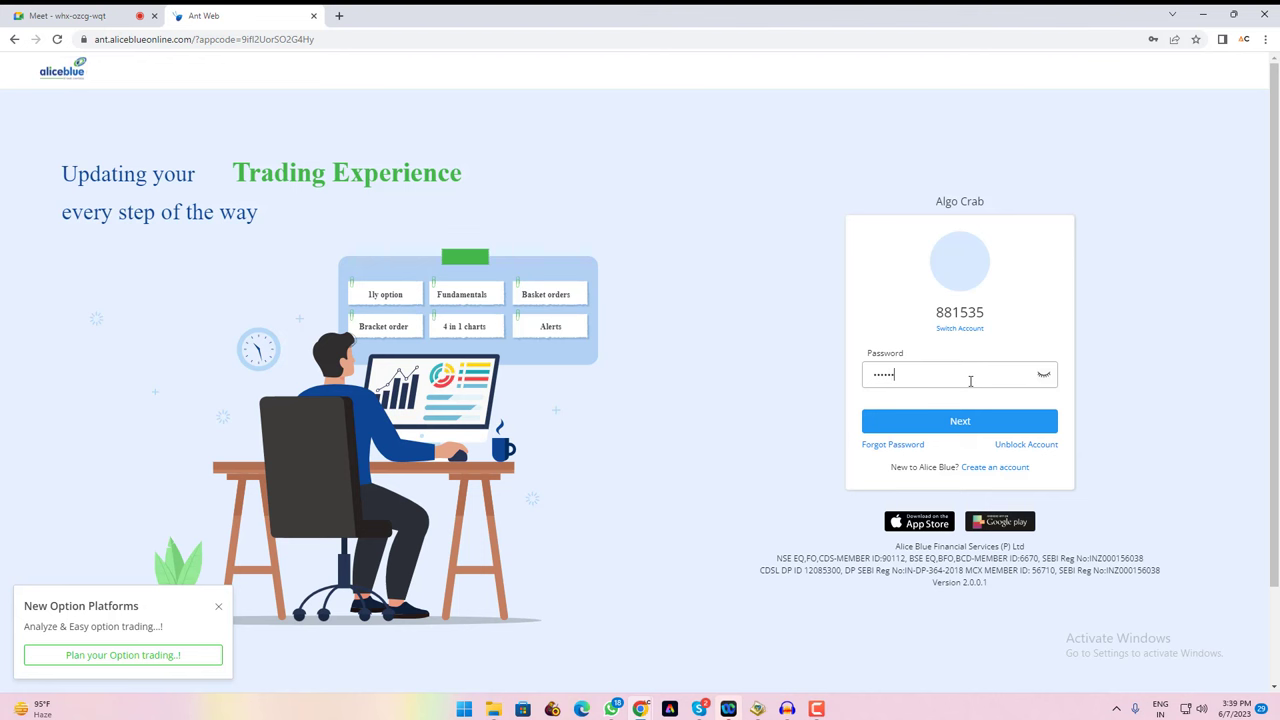
key(Return)
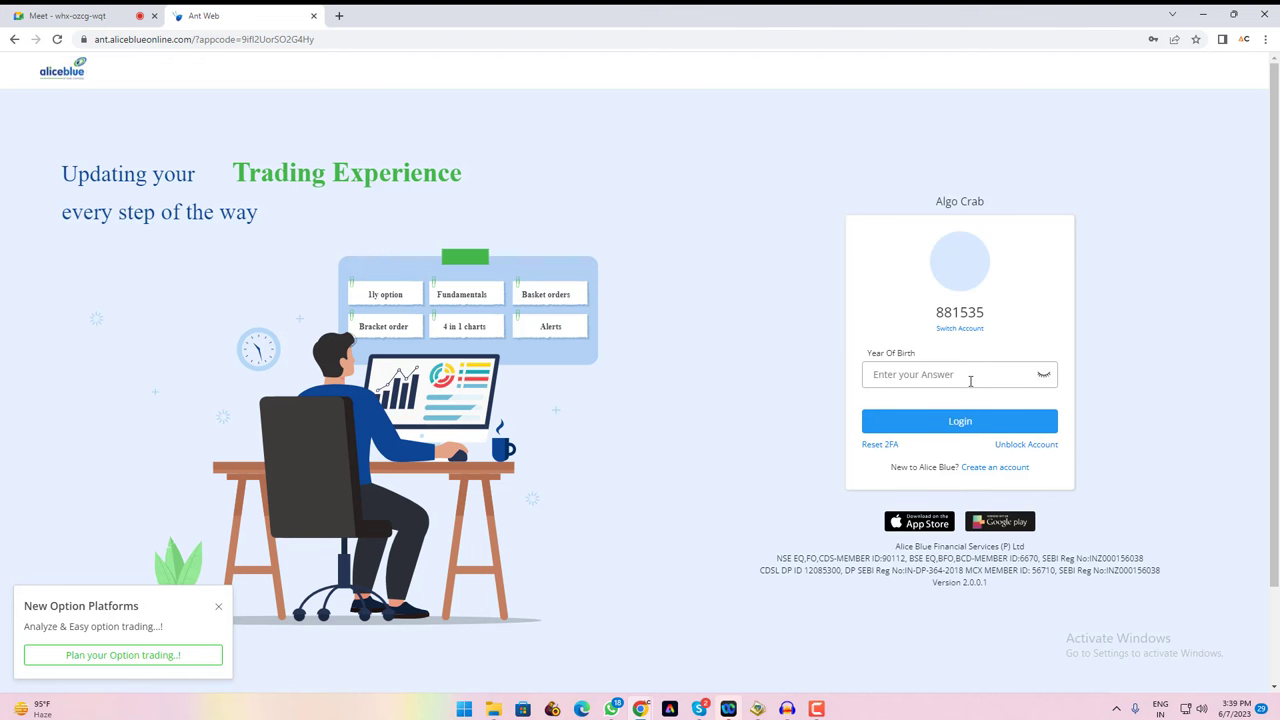
key(Return)
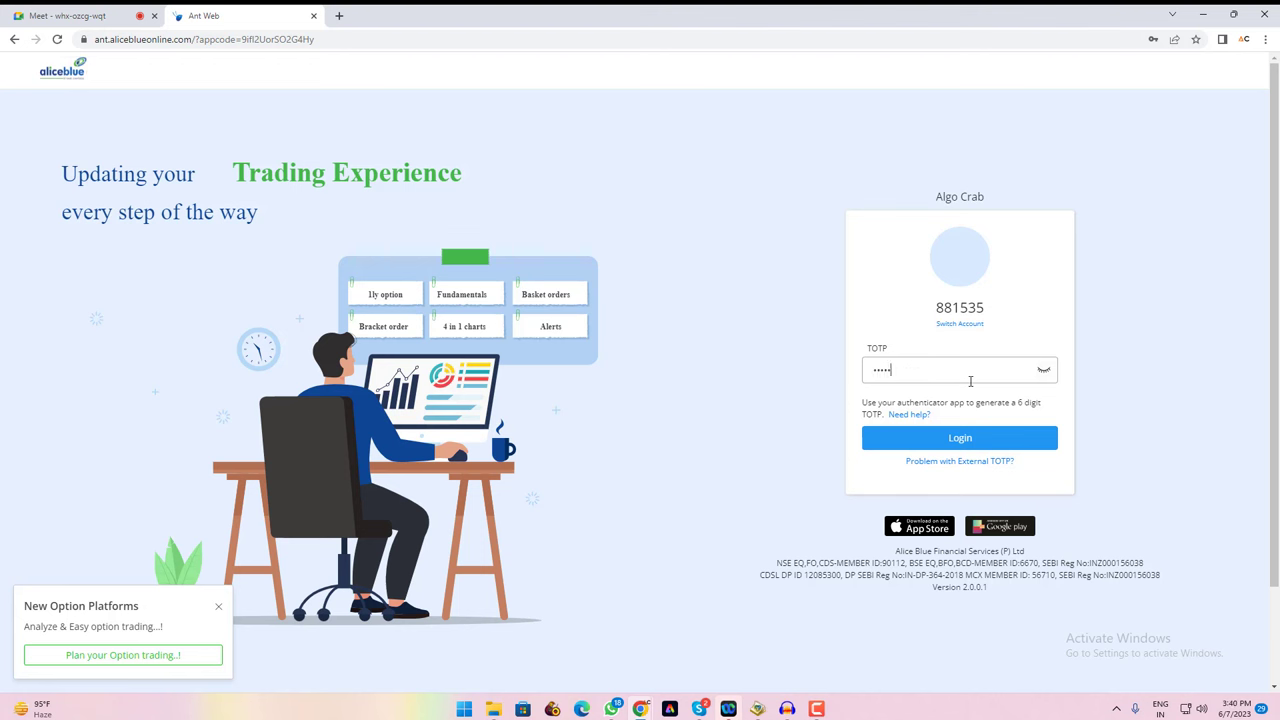
click(952, 443)
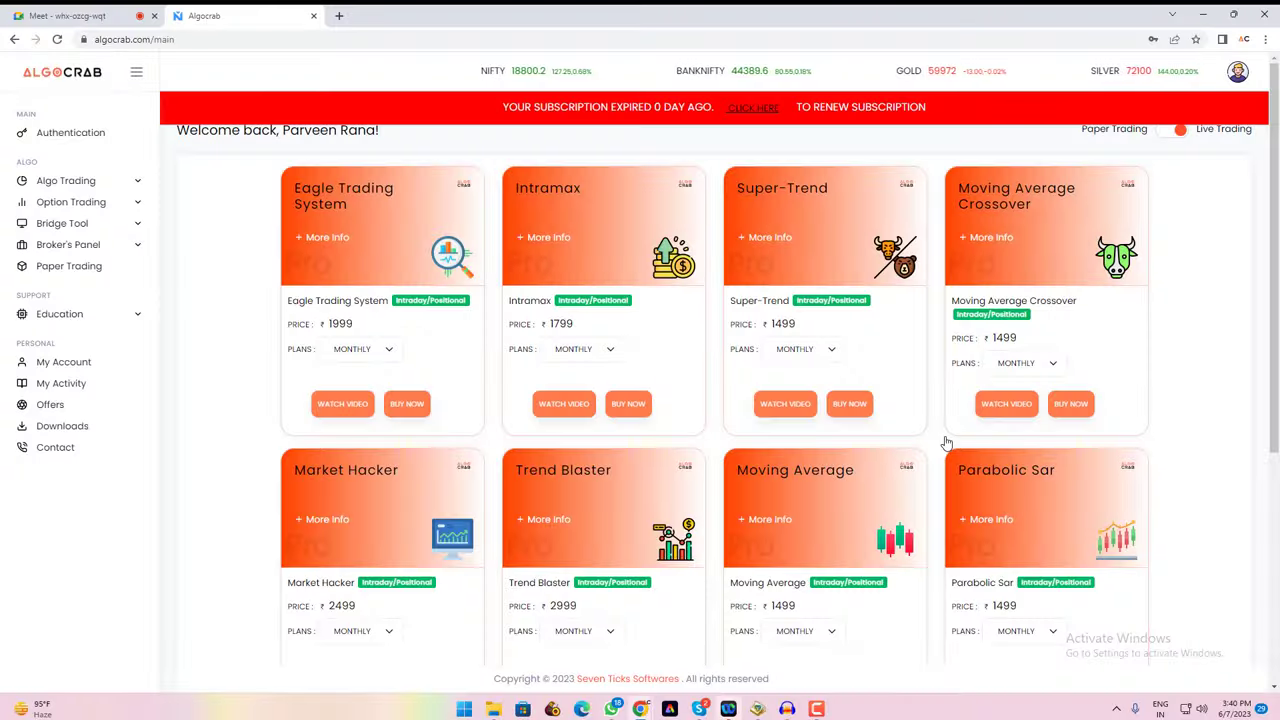
- Return to the authentication settings and validate the newly generated Alice Blue access token
click(48, 137)
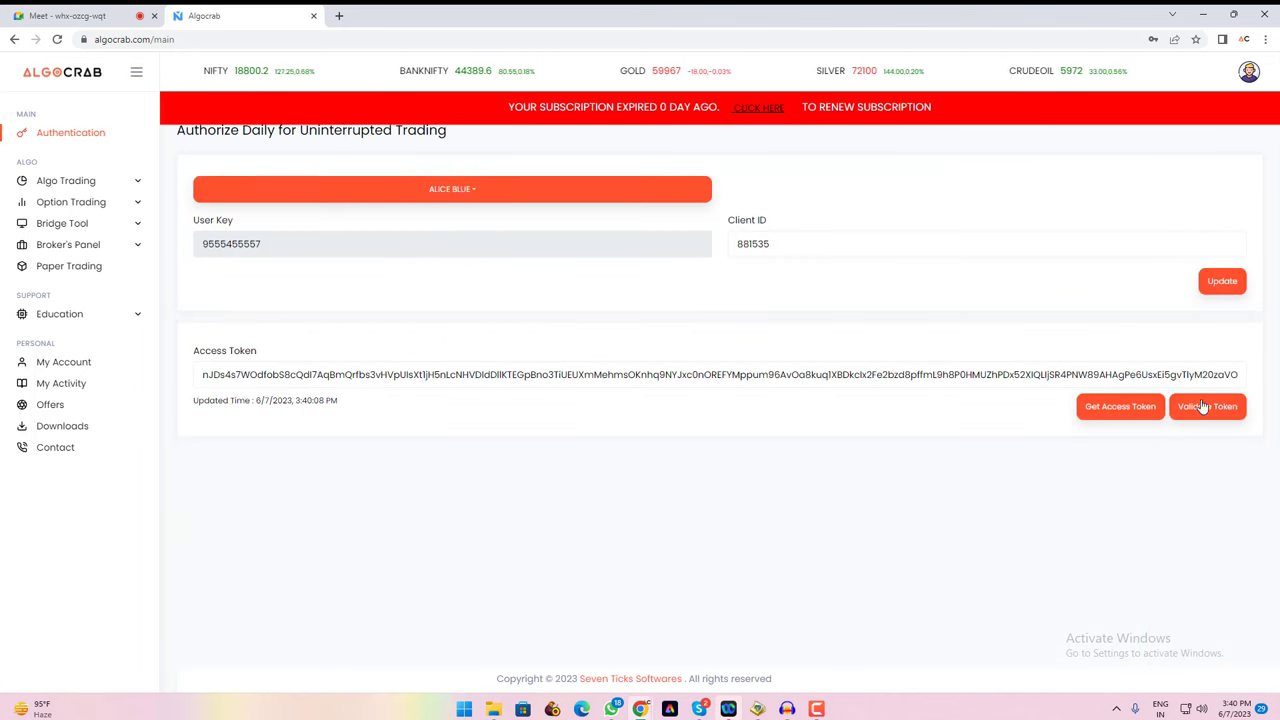
click(1203, 406)
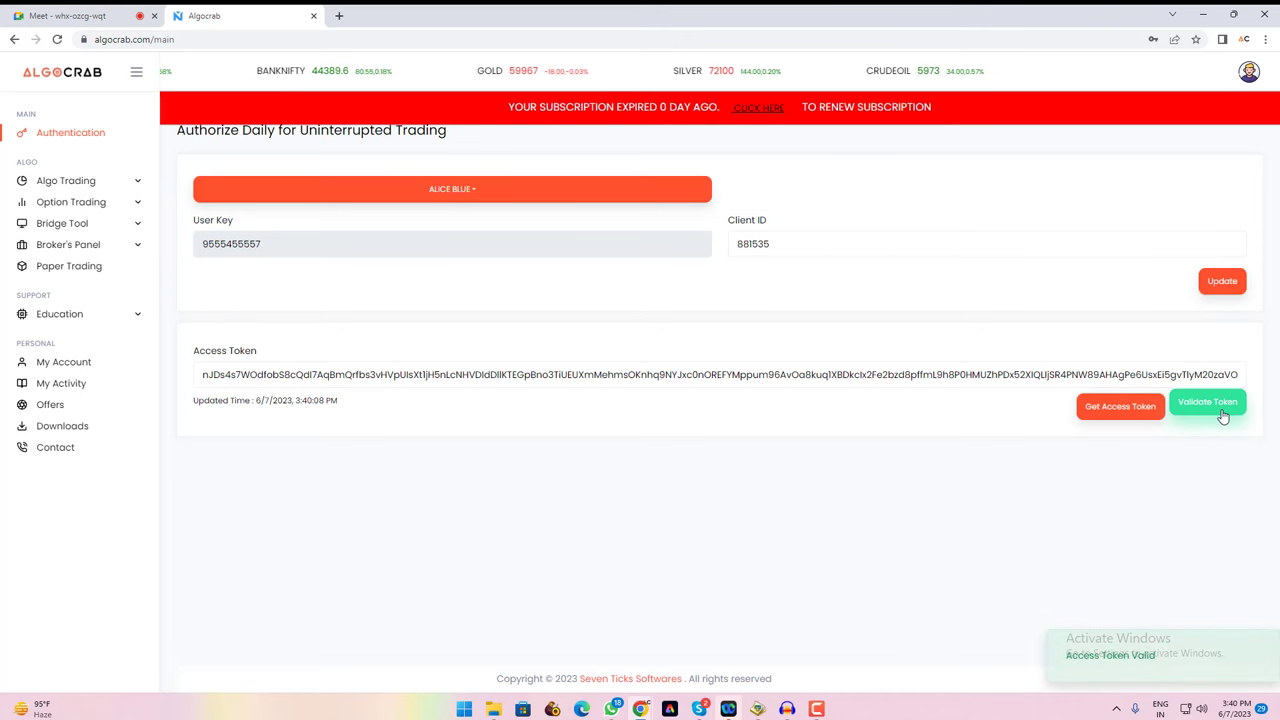
- Look through the full list of supported brokers in the authentication settings, leaving ALICE BLUE selected
click(484, 190)
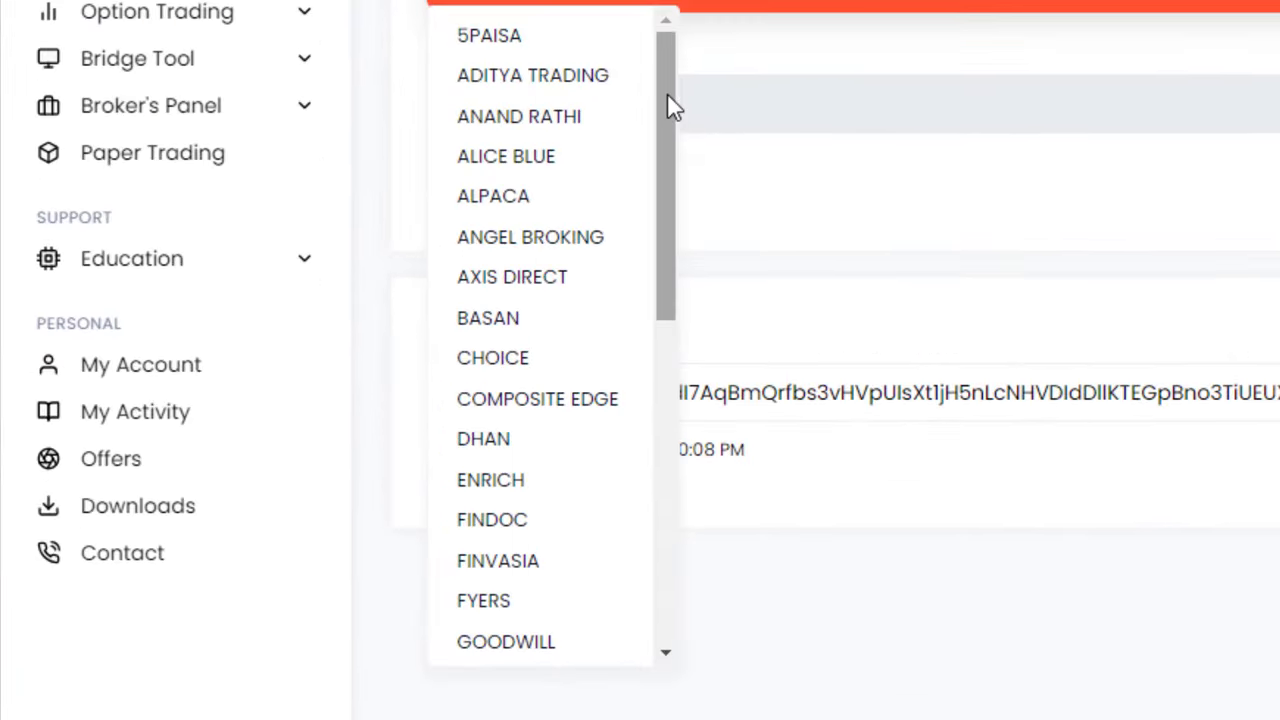
scroll(668, 110, down, 2)
scroll(670, 110, up, 3)
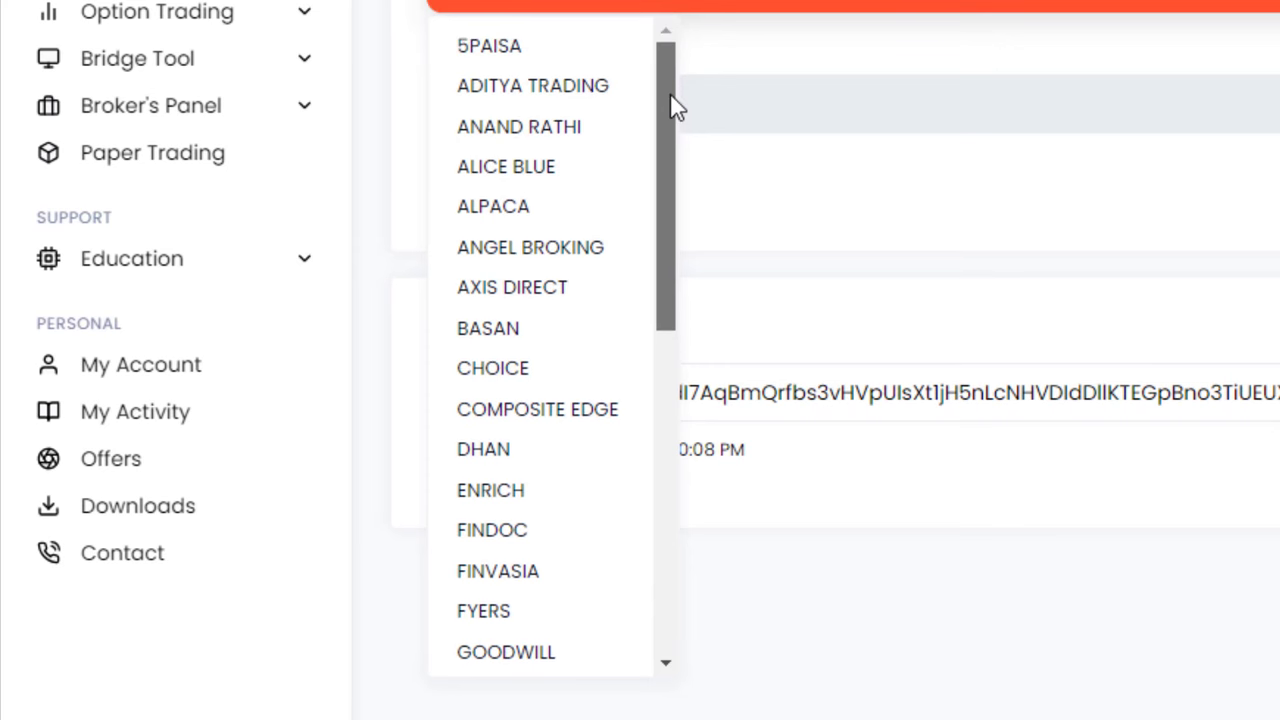
drag(673, 113, 670, 502)
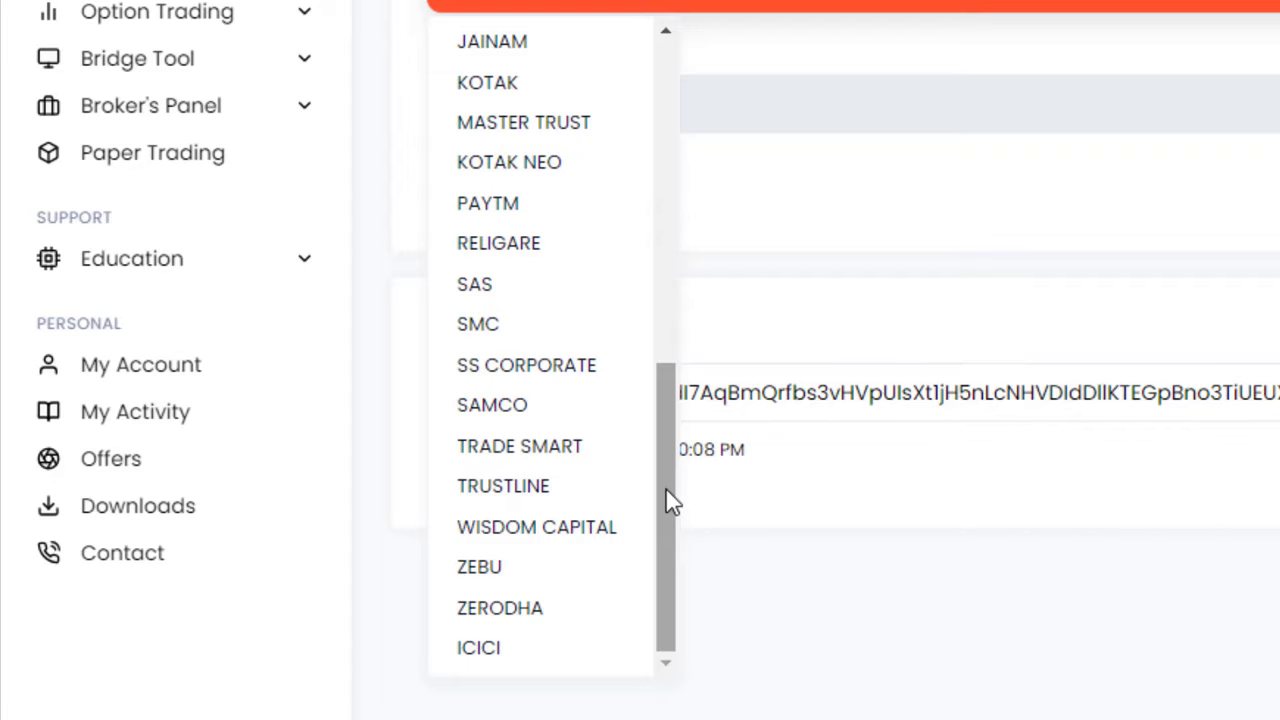
click(1118, 531)
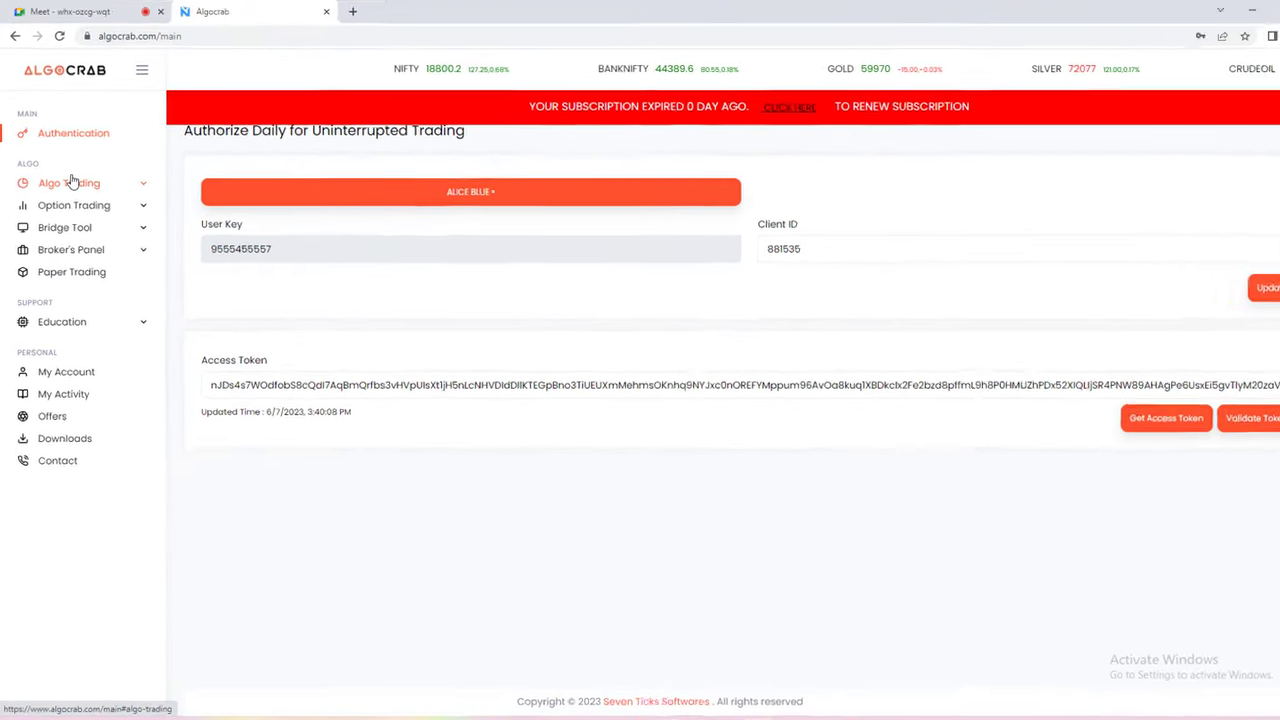
- Open the overview of available Algo Trading strategies
click(70, 183)
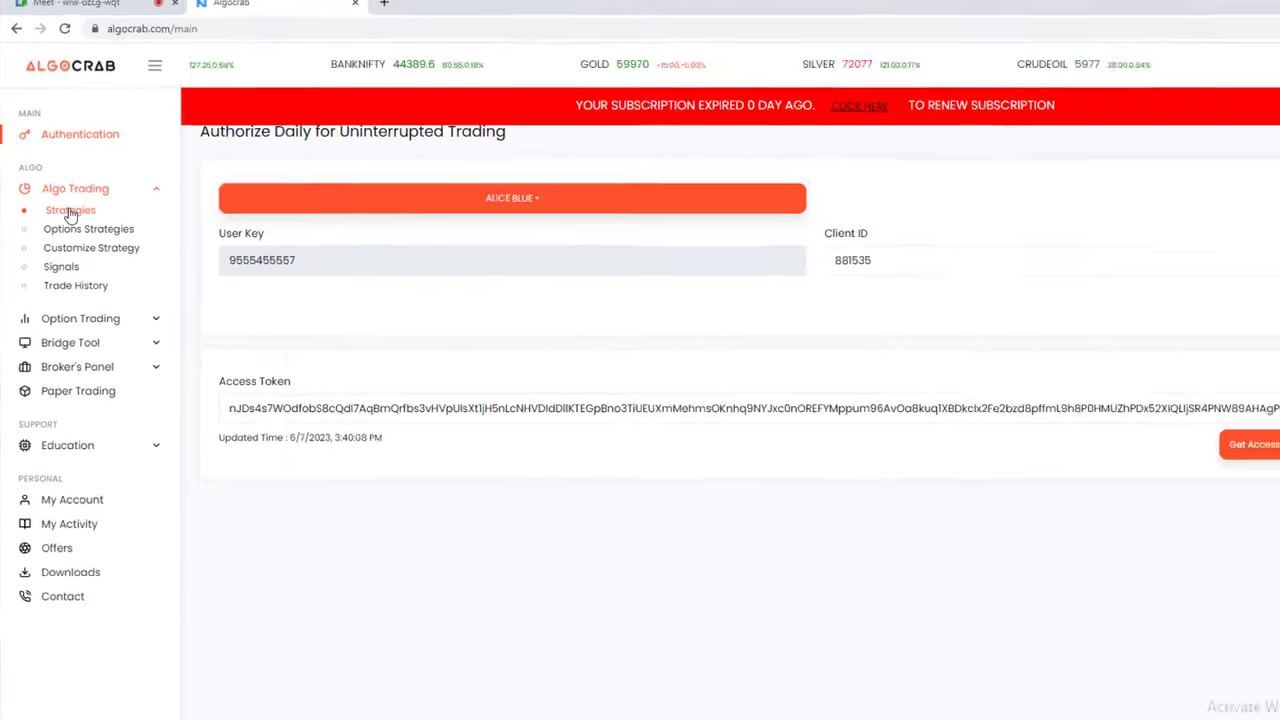
click(70, 211)
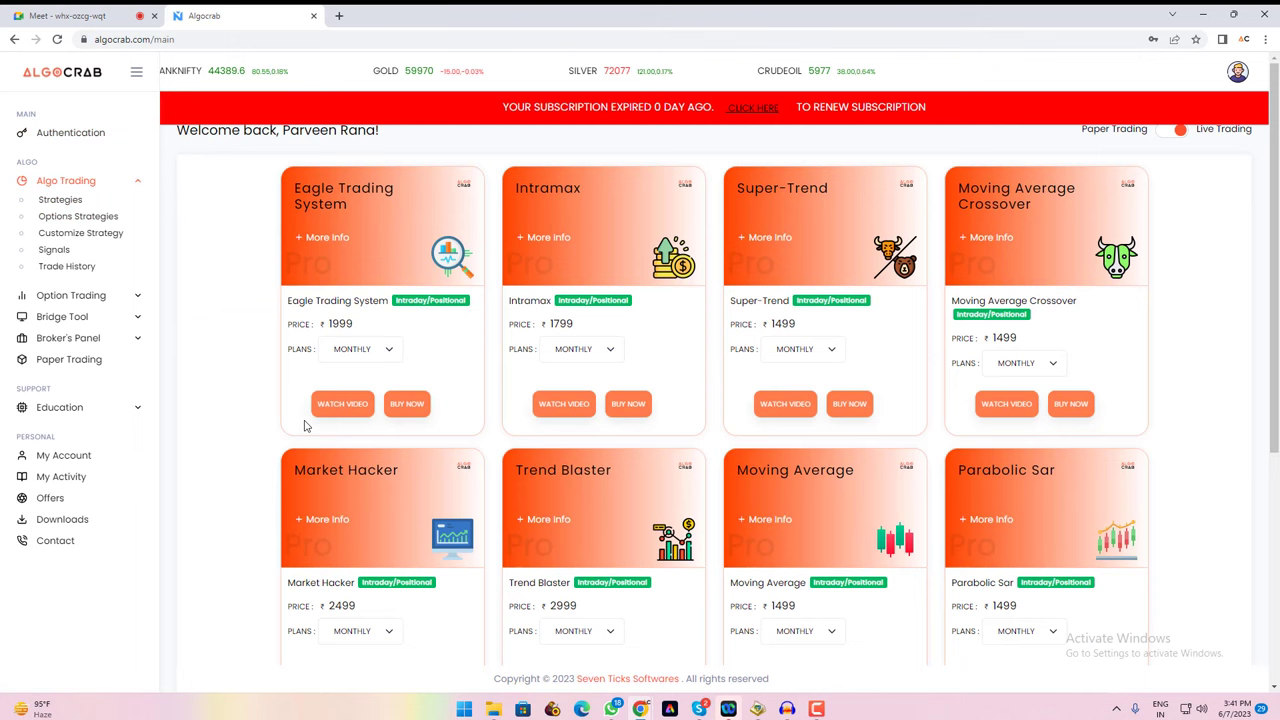
click(80, 232)
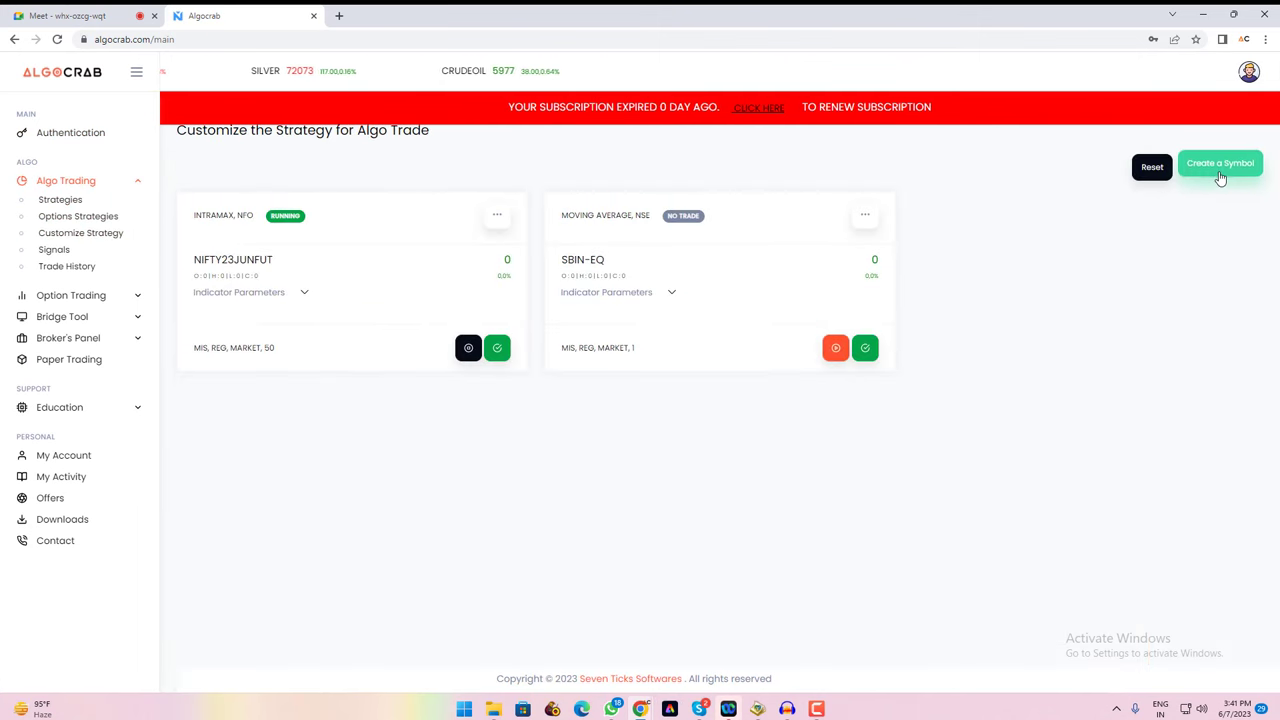
click(1220, 170)
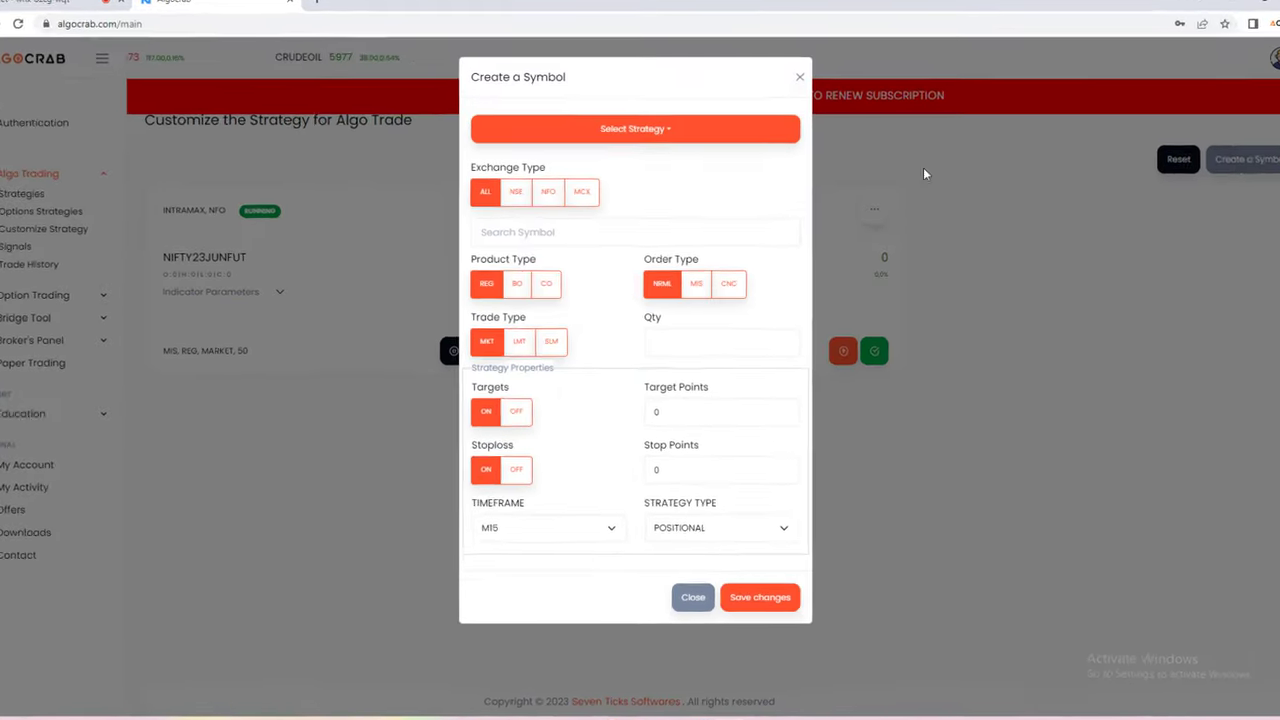
click(632, 130)
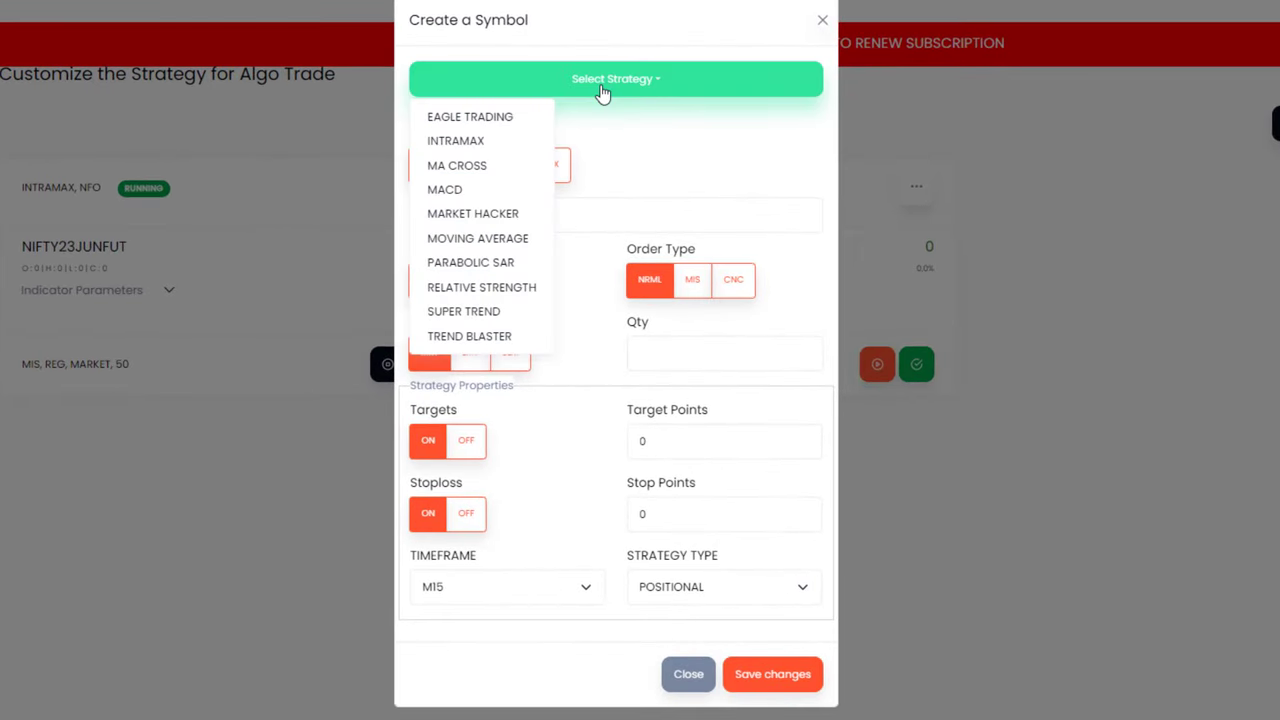
click(470, 117)
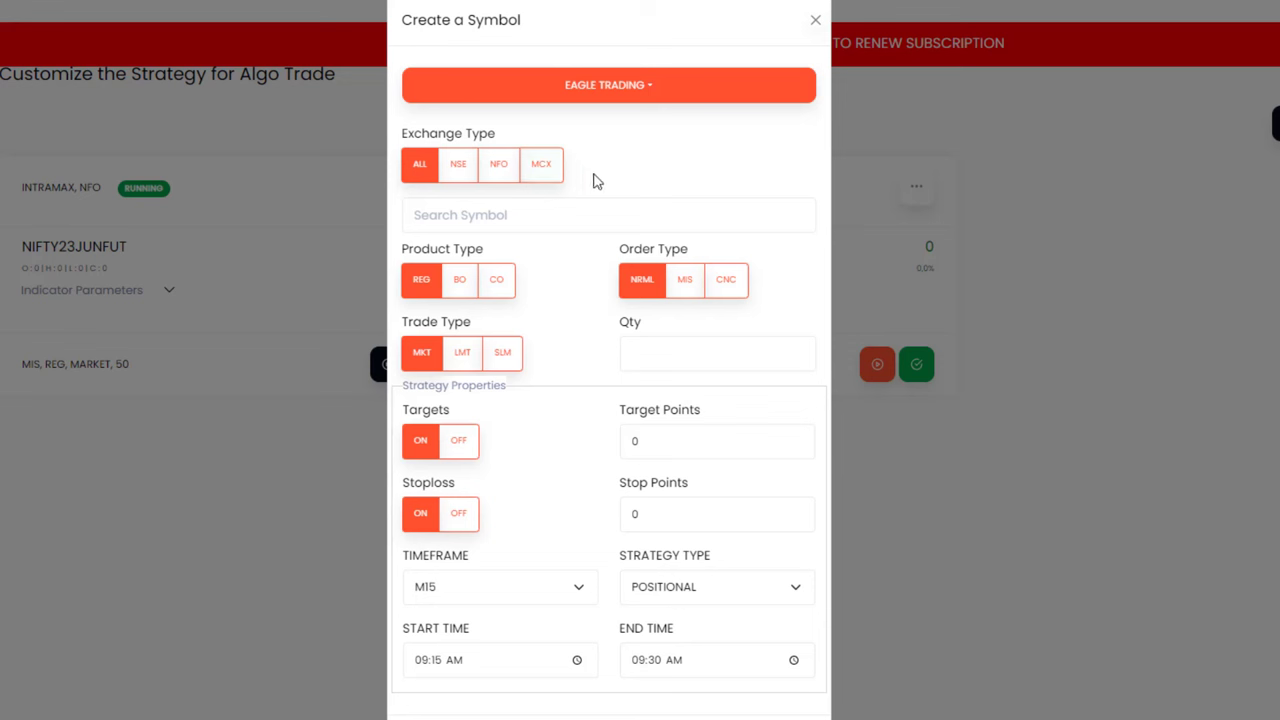
click(810, 20)
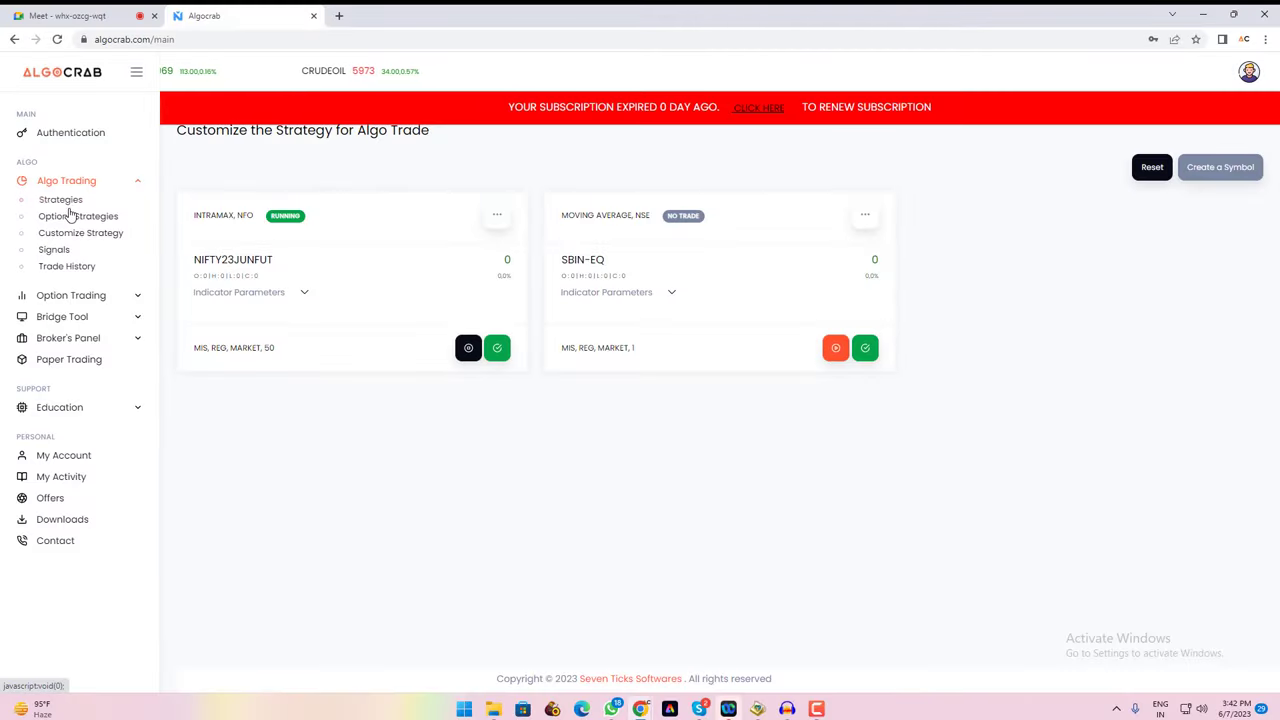
- Read the detailed description of the Eagle Trading System on the strategies overview, then close it
click(62, 200)
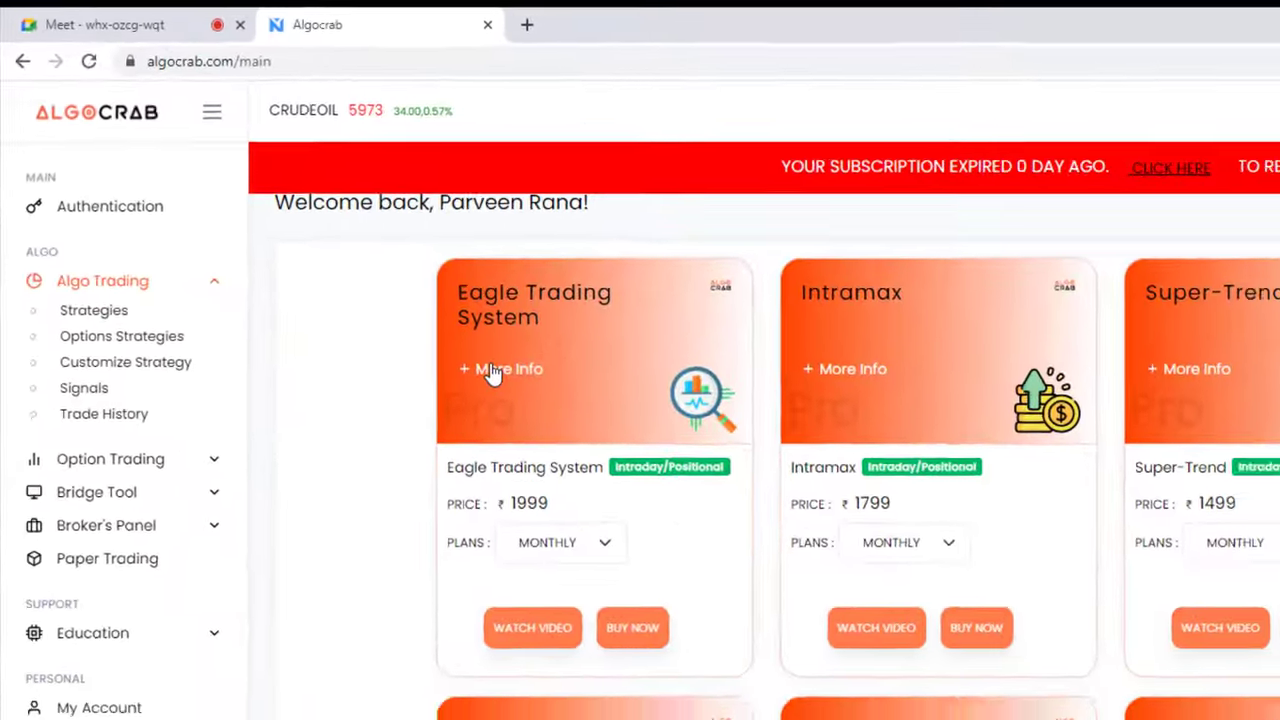
click(492, 372)
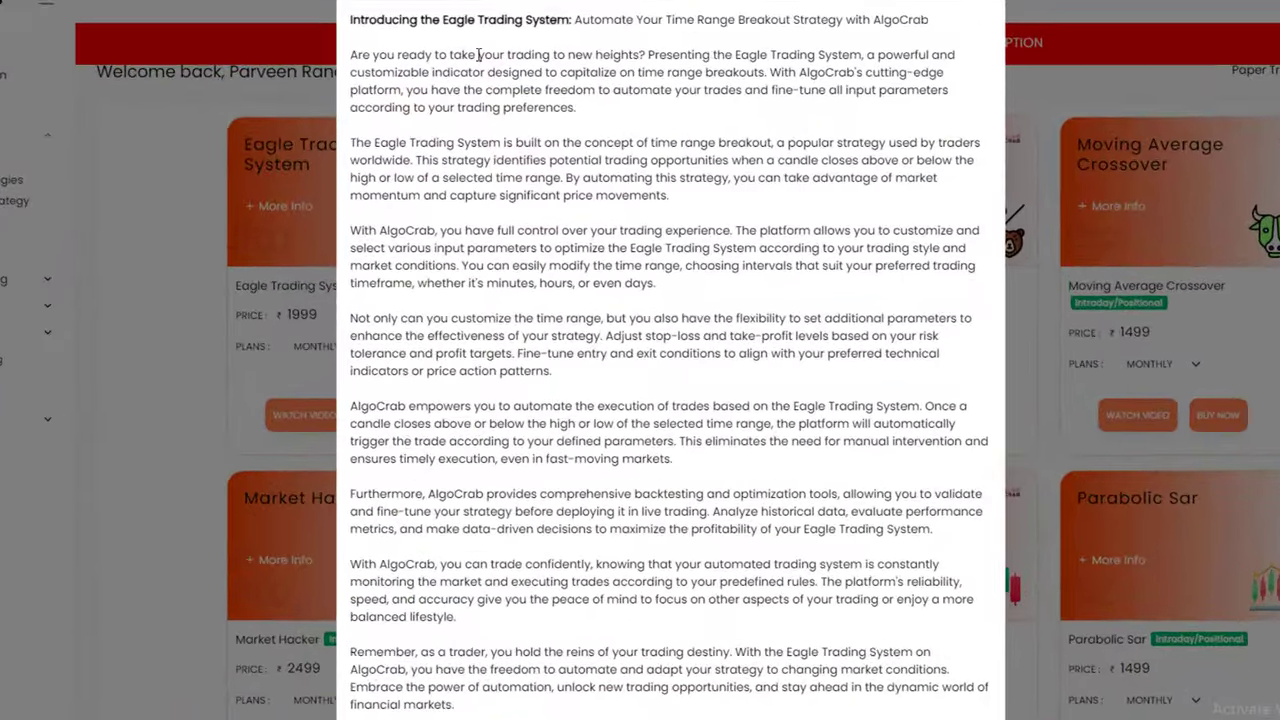
scroll(479, 55, down, 1)
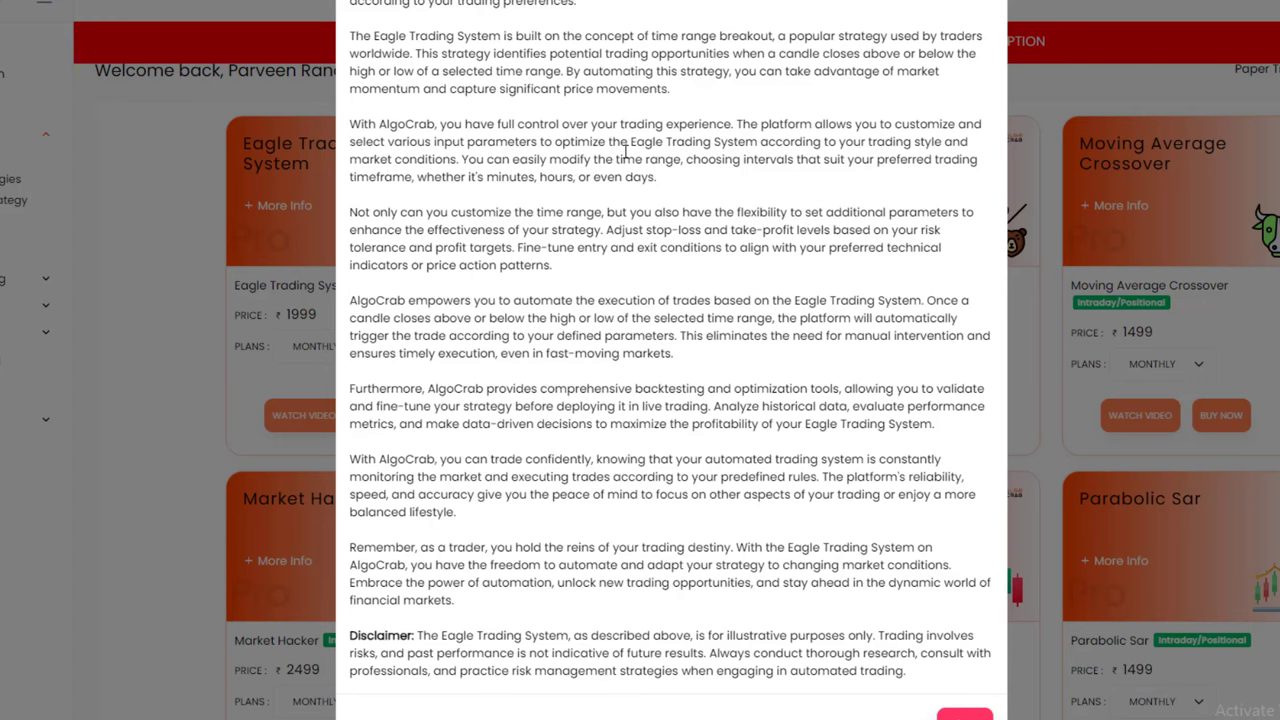
scroll(627, 150, up, 2)
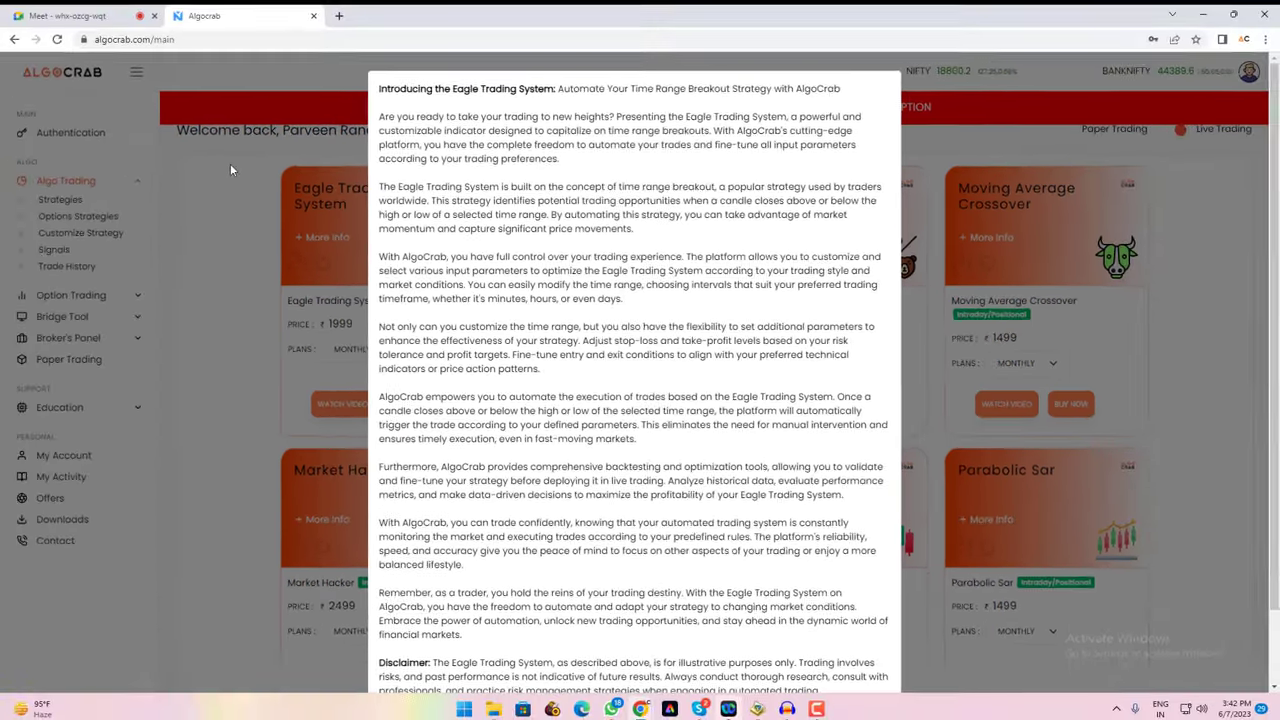
click(230, 170)
- Create a new symbol under Customize Strategy using the EAGLE TRADING strategy and select YESBANK-EQ on NSE
click(80, 232)
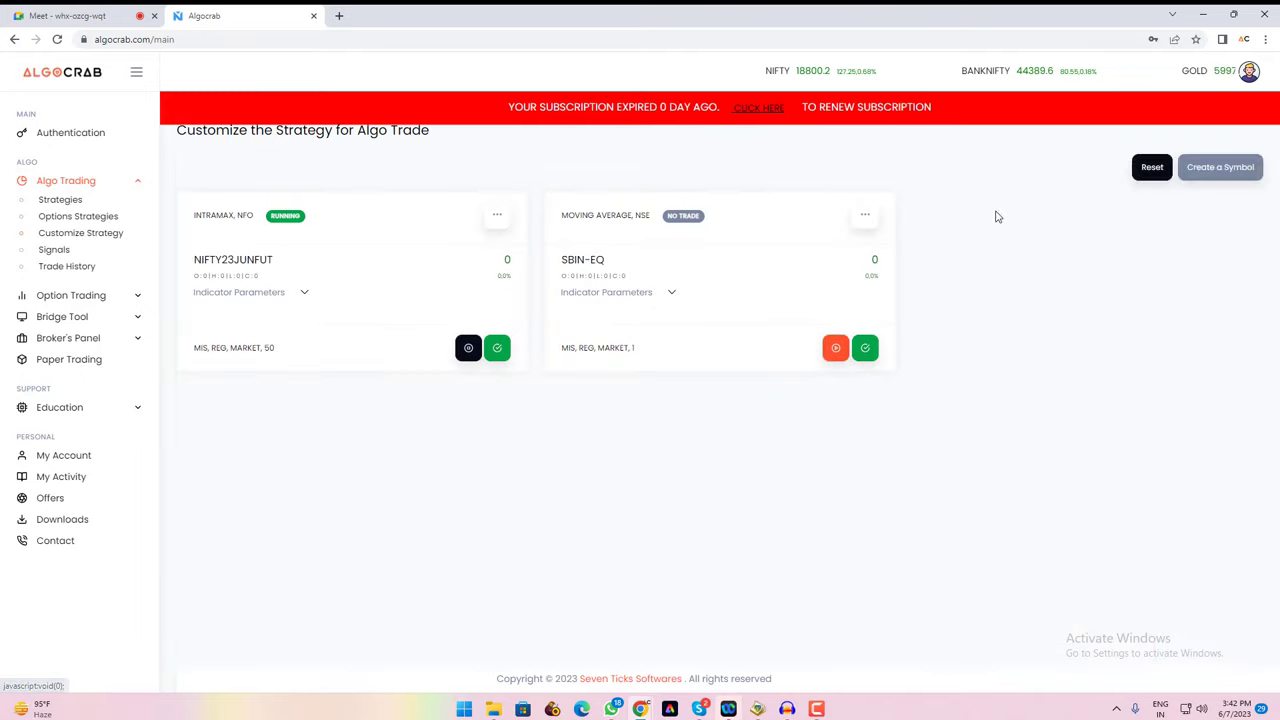
click(1220, 167)
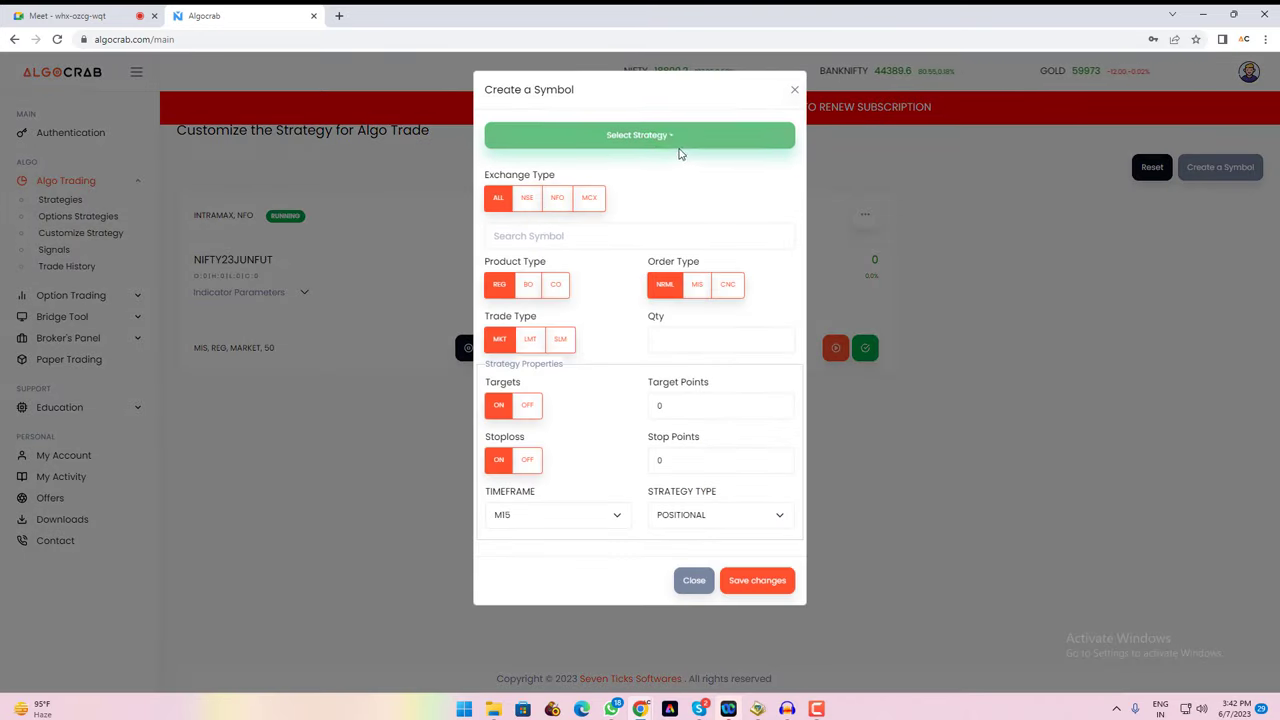
click(677, 144)
click(525, 164)
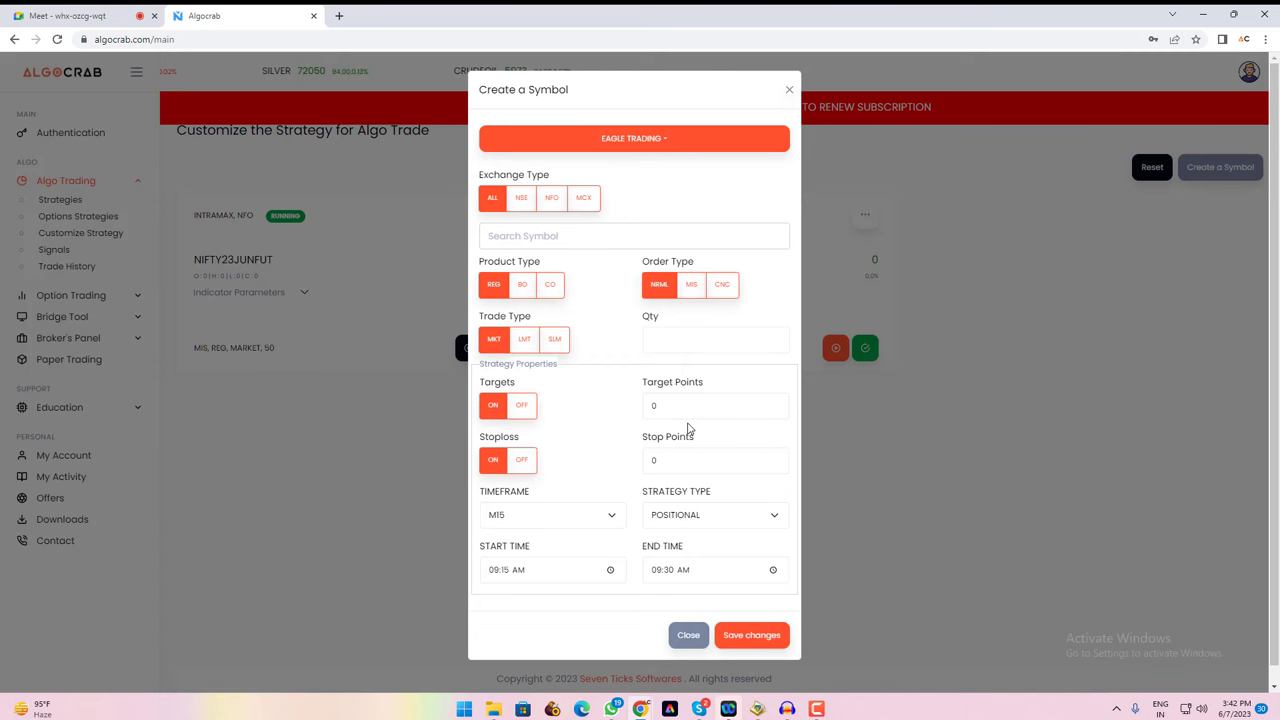
text(yes)
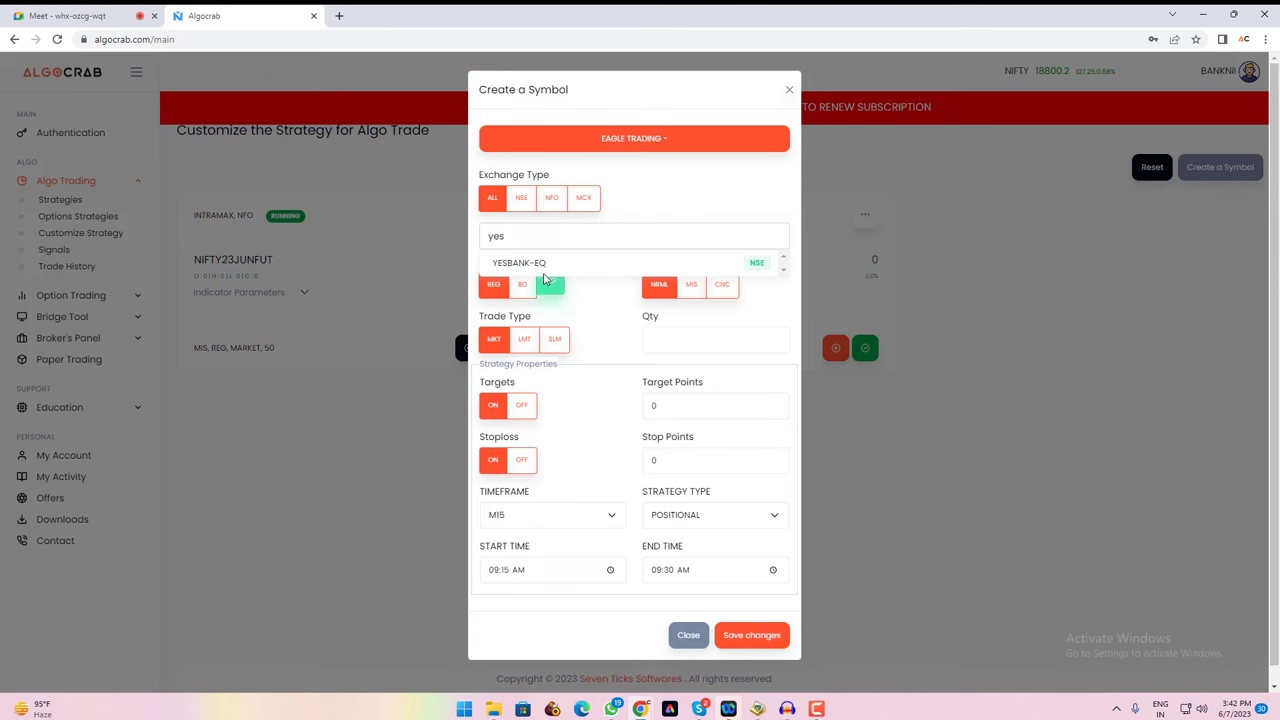
click(543, 265)
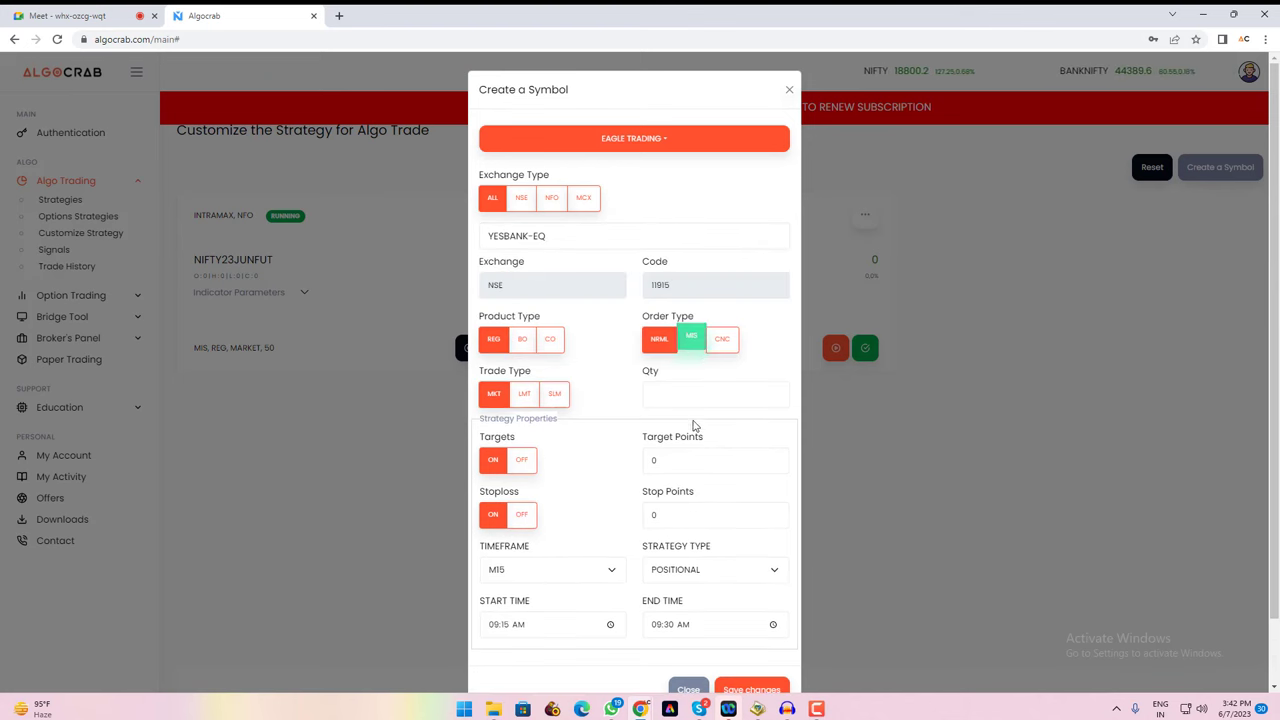
- Set the YESBANK-EQ order type to MIS and the quantity to 200
click(690, 340)
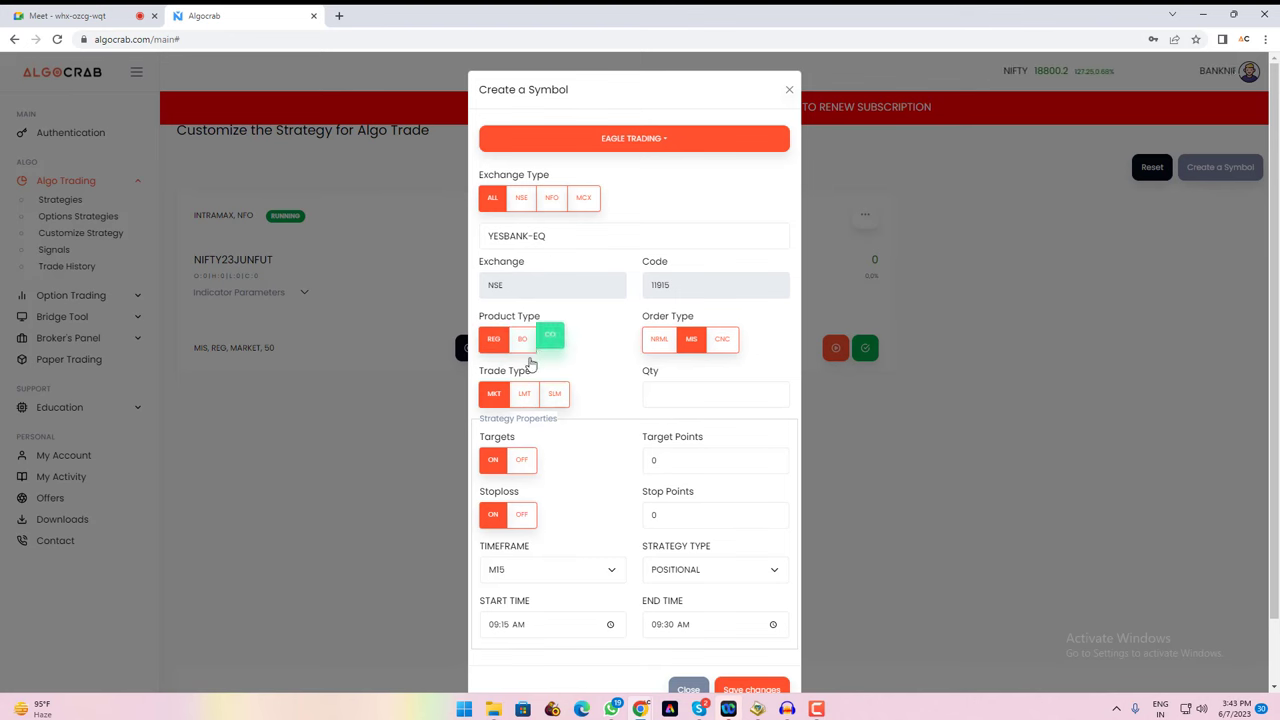
click(662, 394)
text(20)
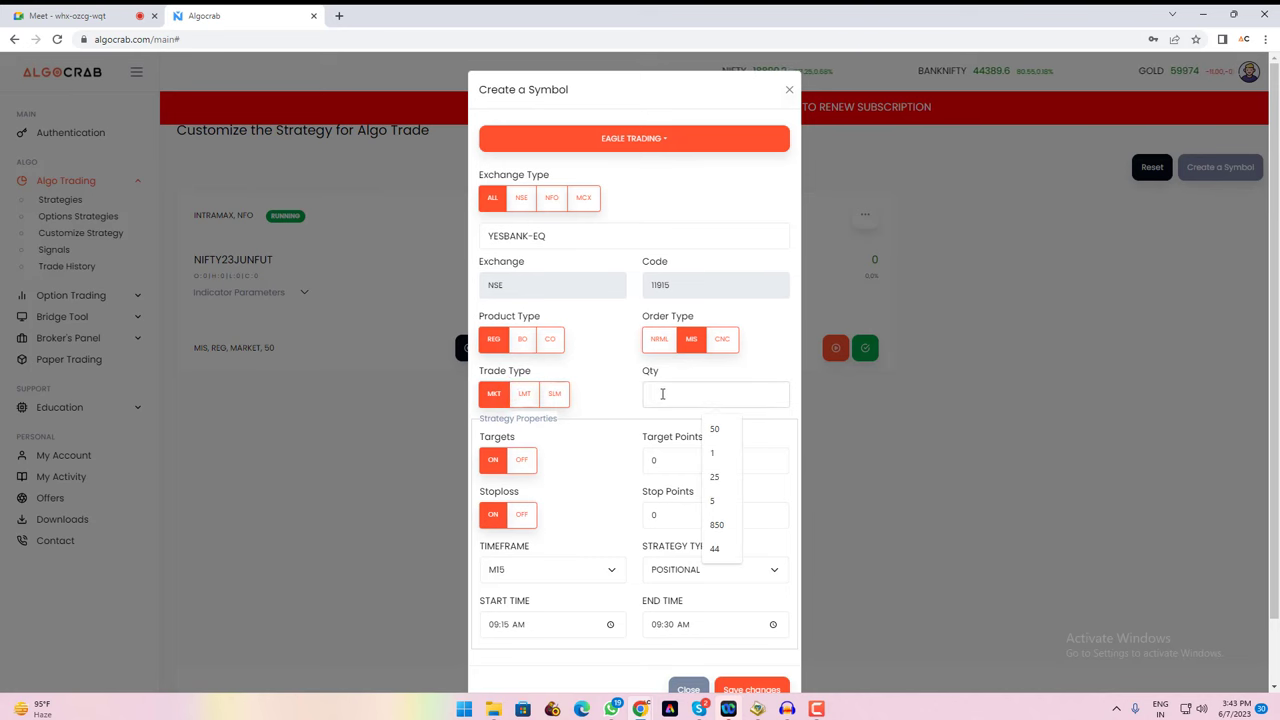
text(0)
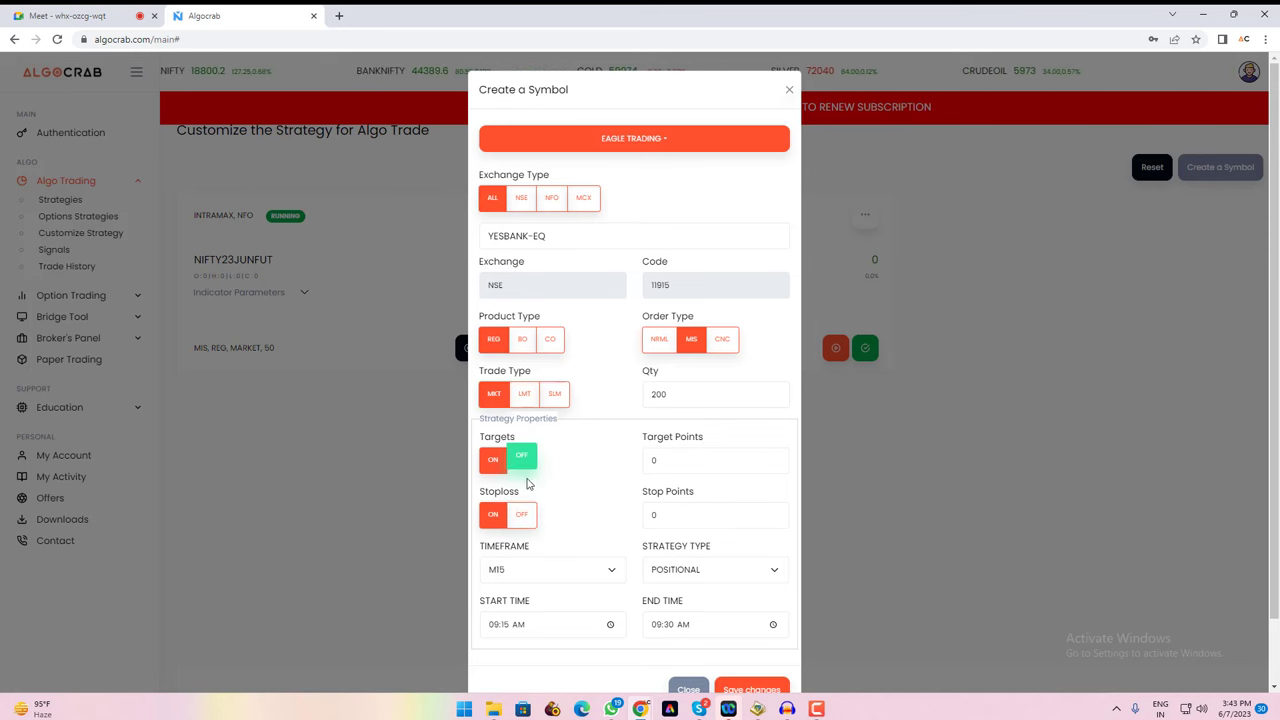
- Set the target points to 0.50 and the stop points to 0.25 for the YESBANK-EQ symbol
double_click(689, 460)
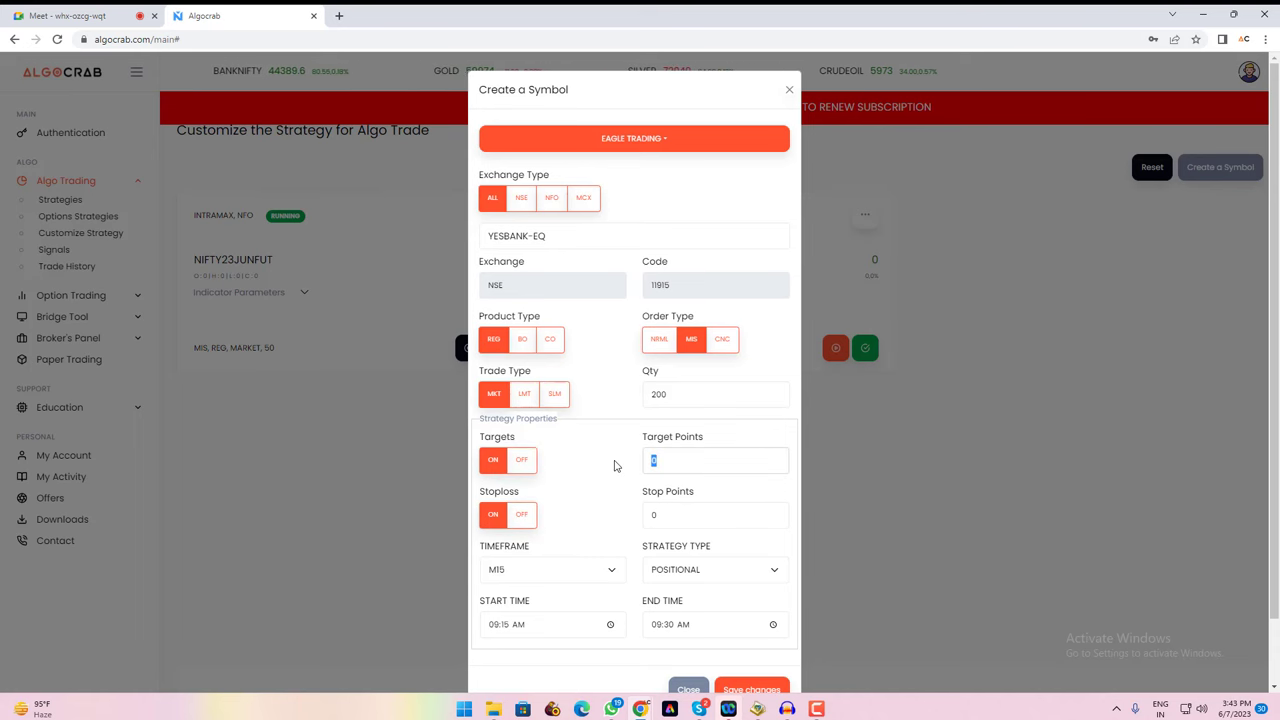
text(0.25)
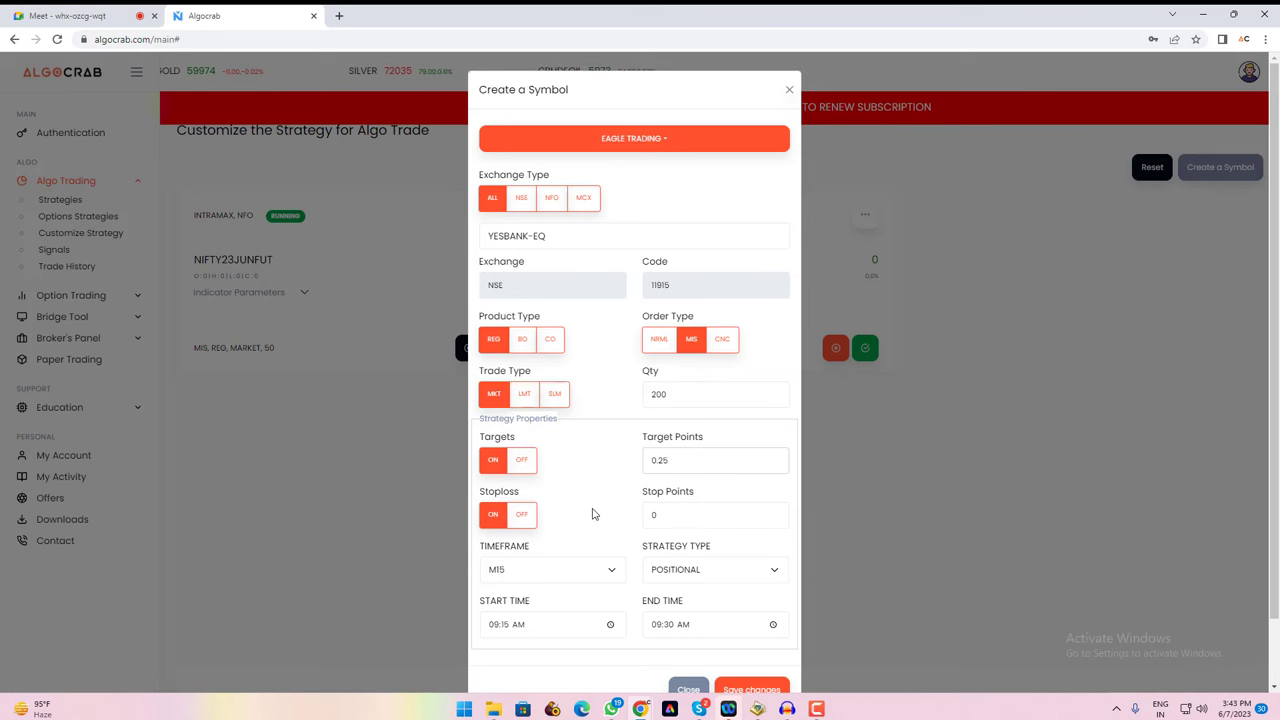
key(Tab)
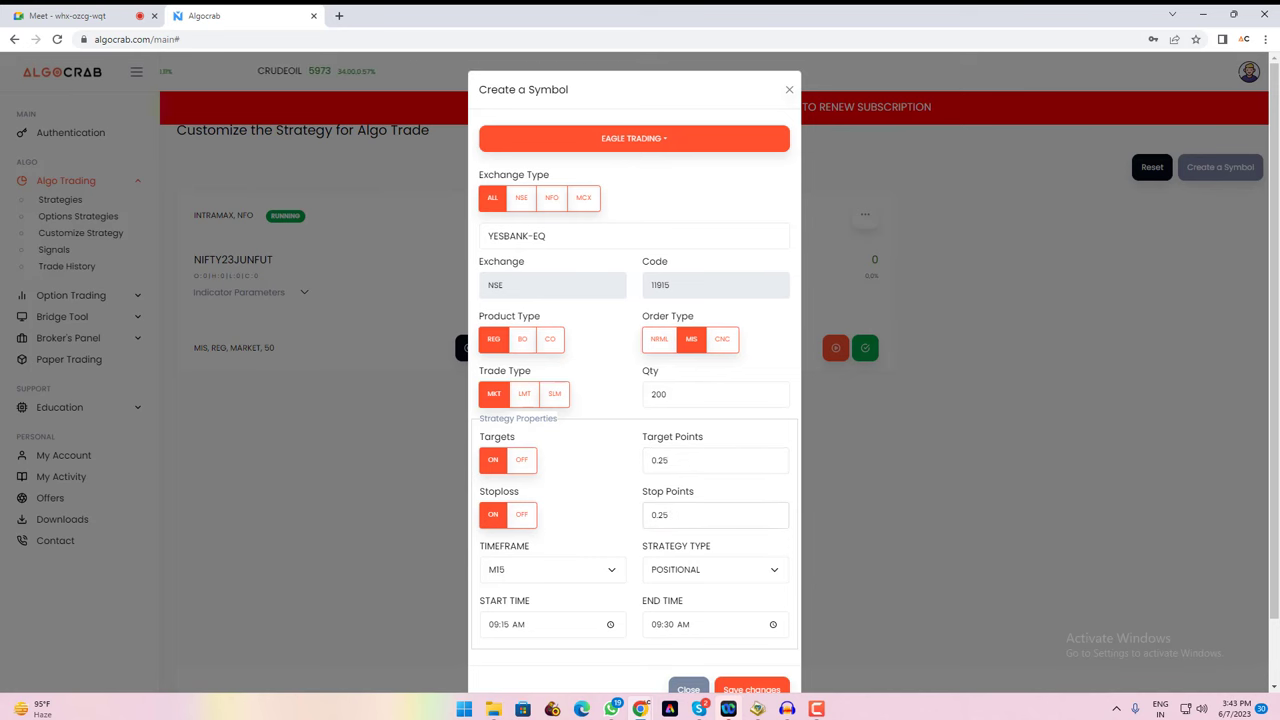
scroll(551, 403, down, 2)
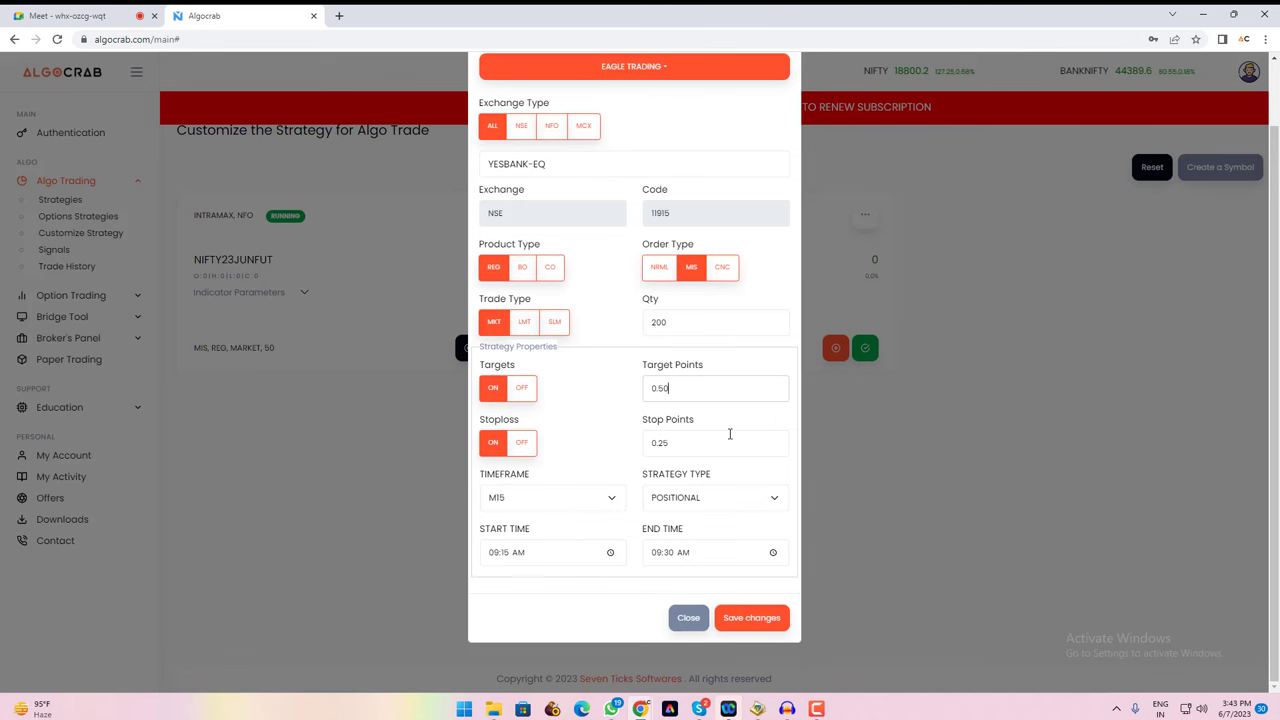
- Change the strategy type of the YESBANK-EQ symbol to INTRADAY
click(740, 500)
click(657, 518)
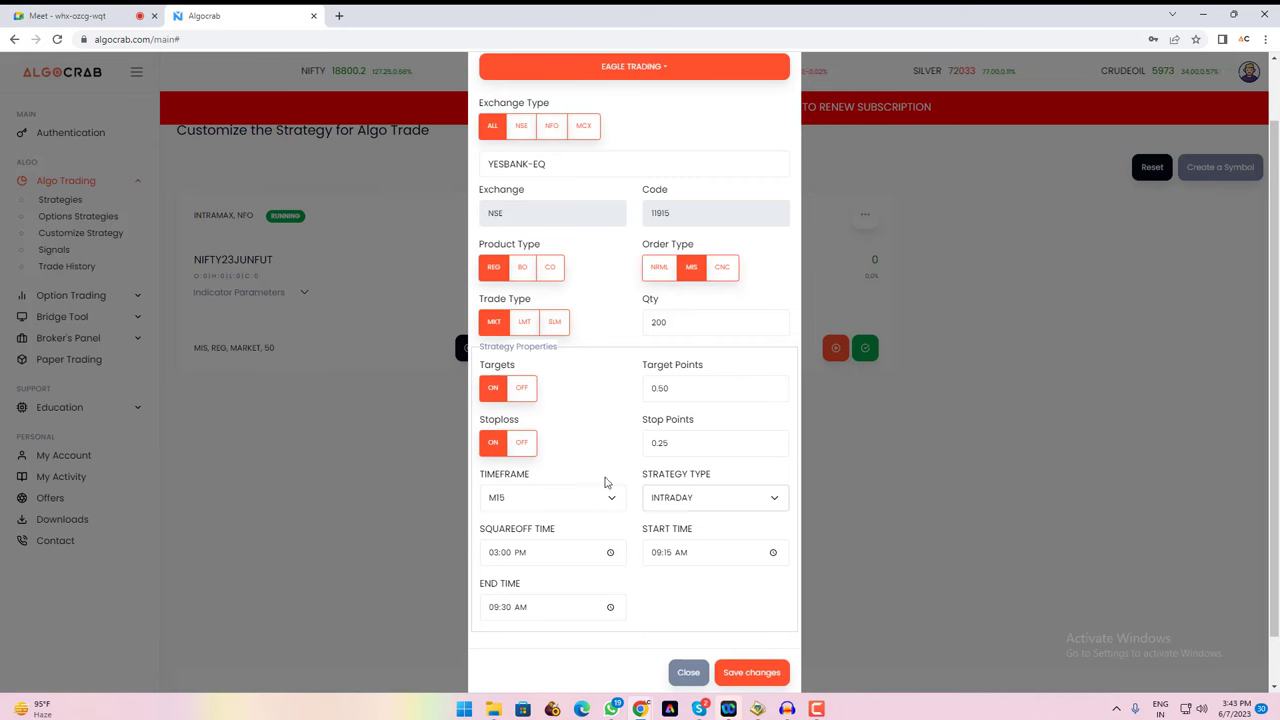
- Save the YESBANK-EQ symbol with the timeframe set to M3 and start its Eagle Trading strategy
click(611, 506)
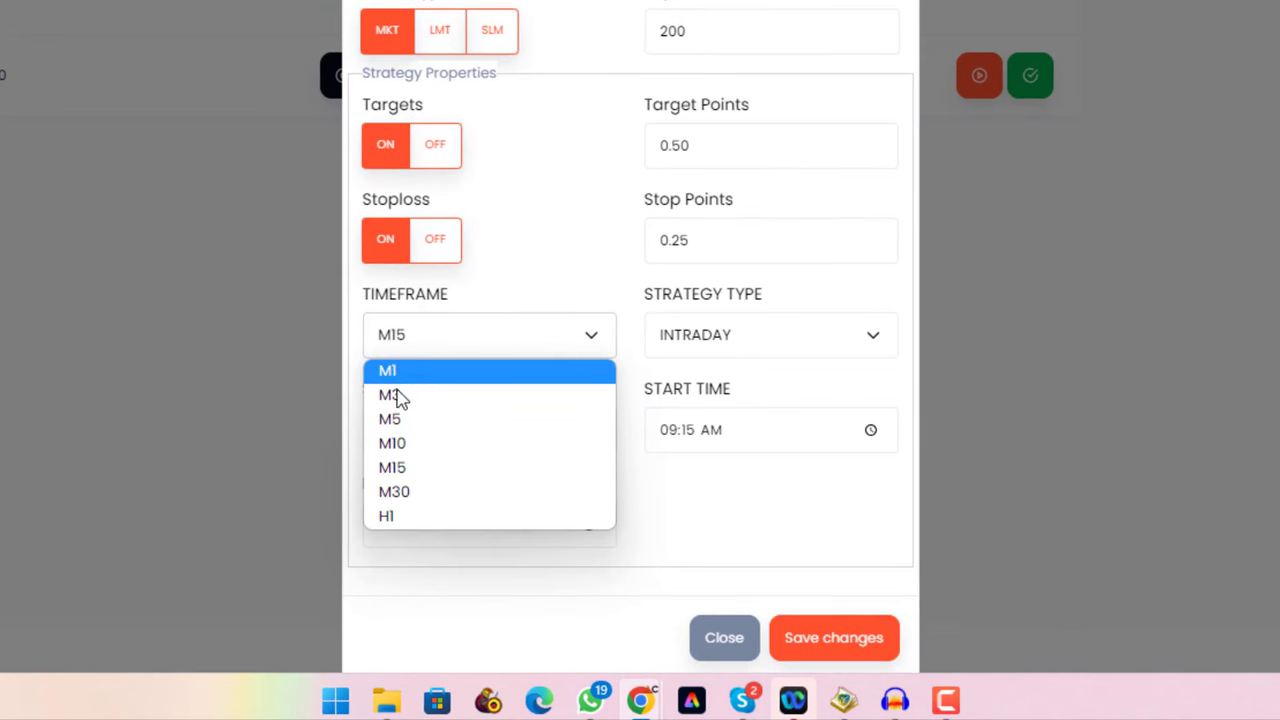
click(400, 405)
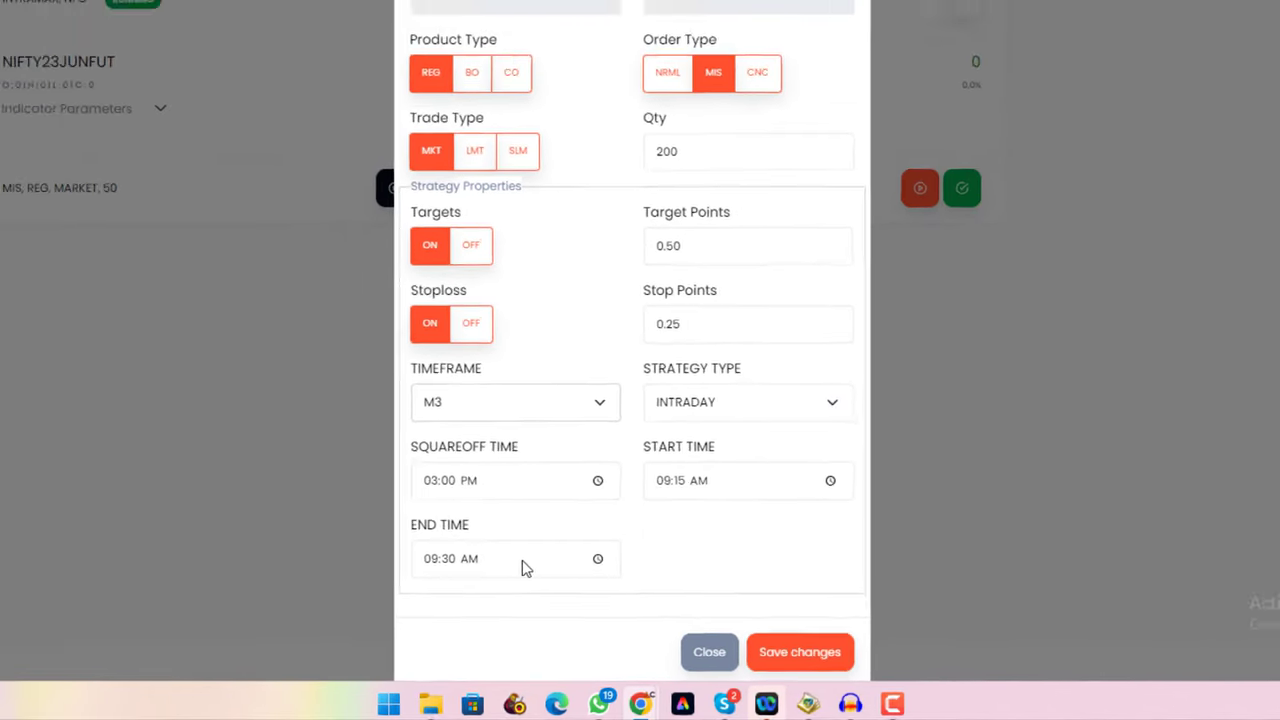
click(752, 668)
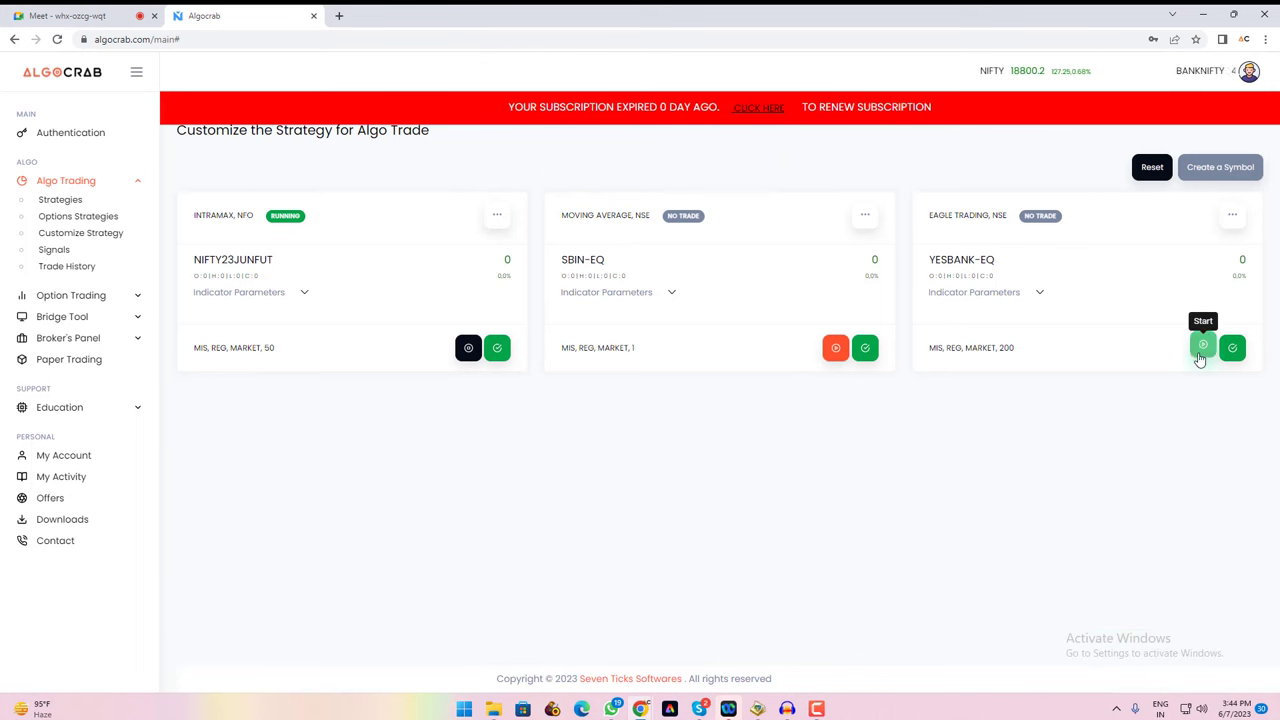
click(1201, 348)
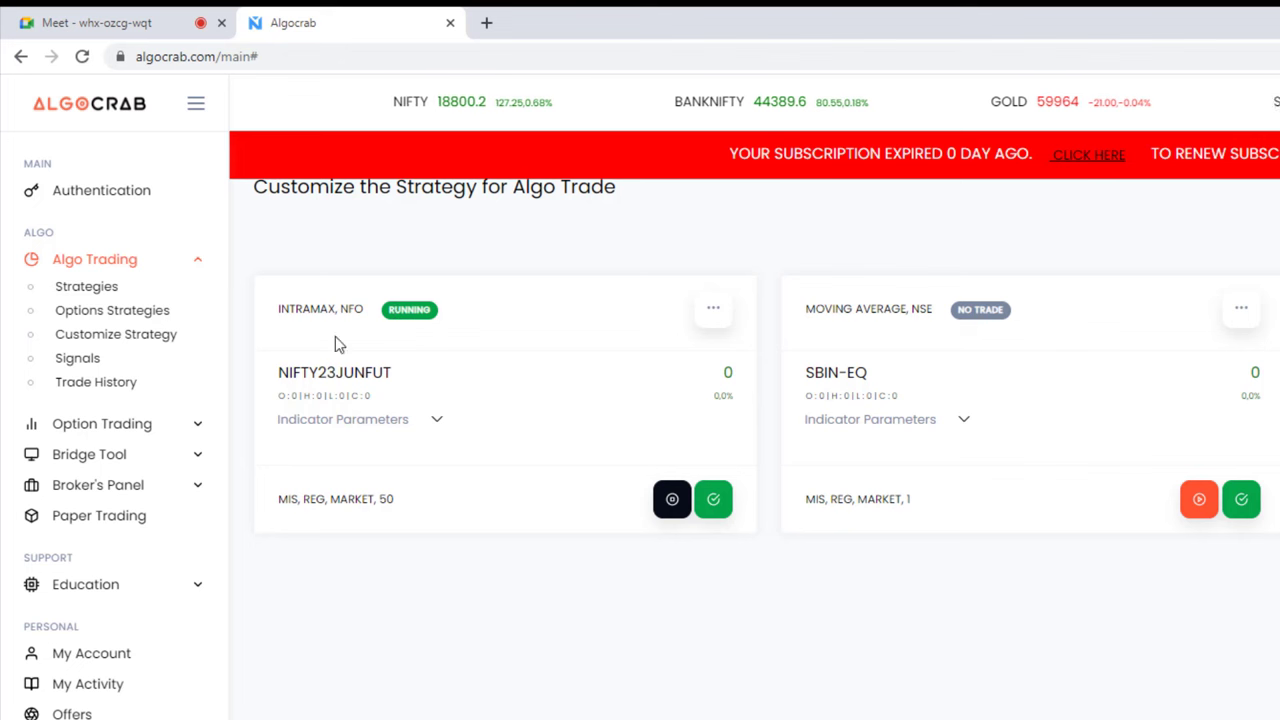
- Examine the indicator parameters of the NIFTY23JUNFUT symbol, including timeframe, type, square time, last signal, buy and sell ranges, and start and end times
click(437, 421)
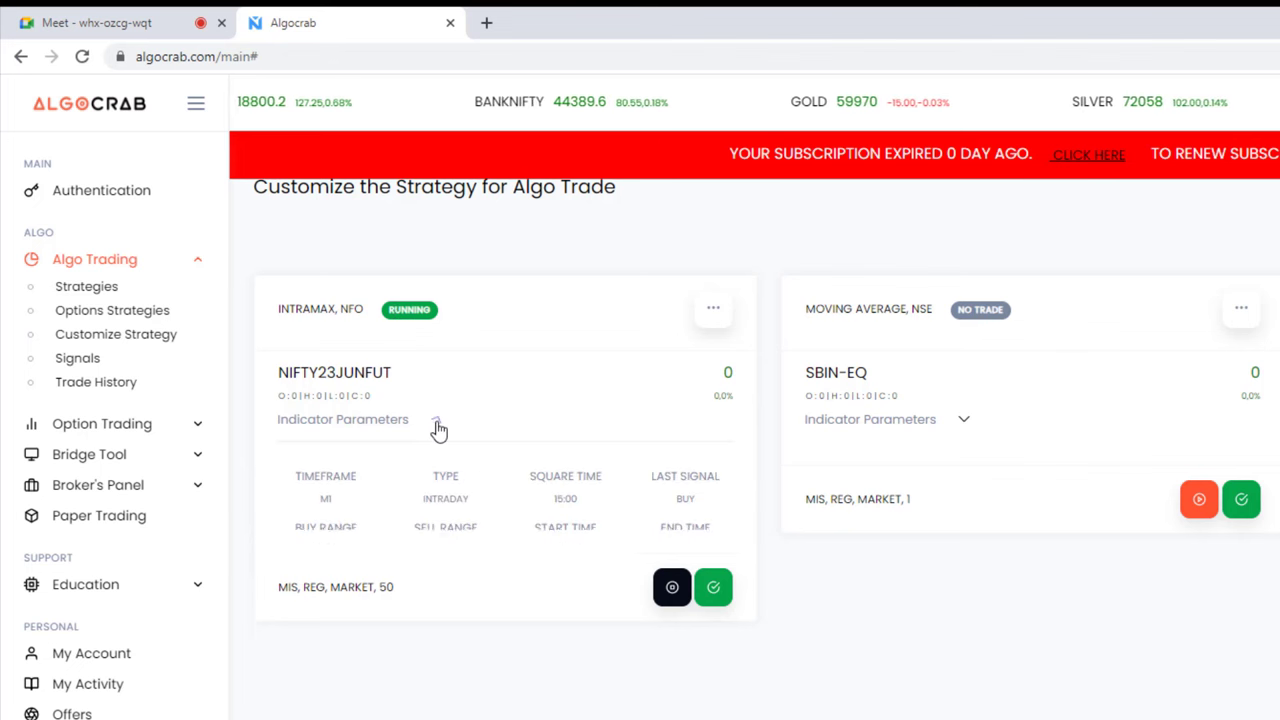
double_click(325, 498)
double_click(432, 498)
double_click(562, 499)
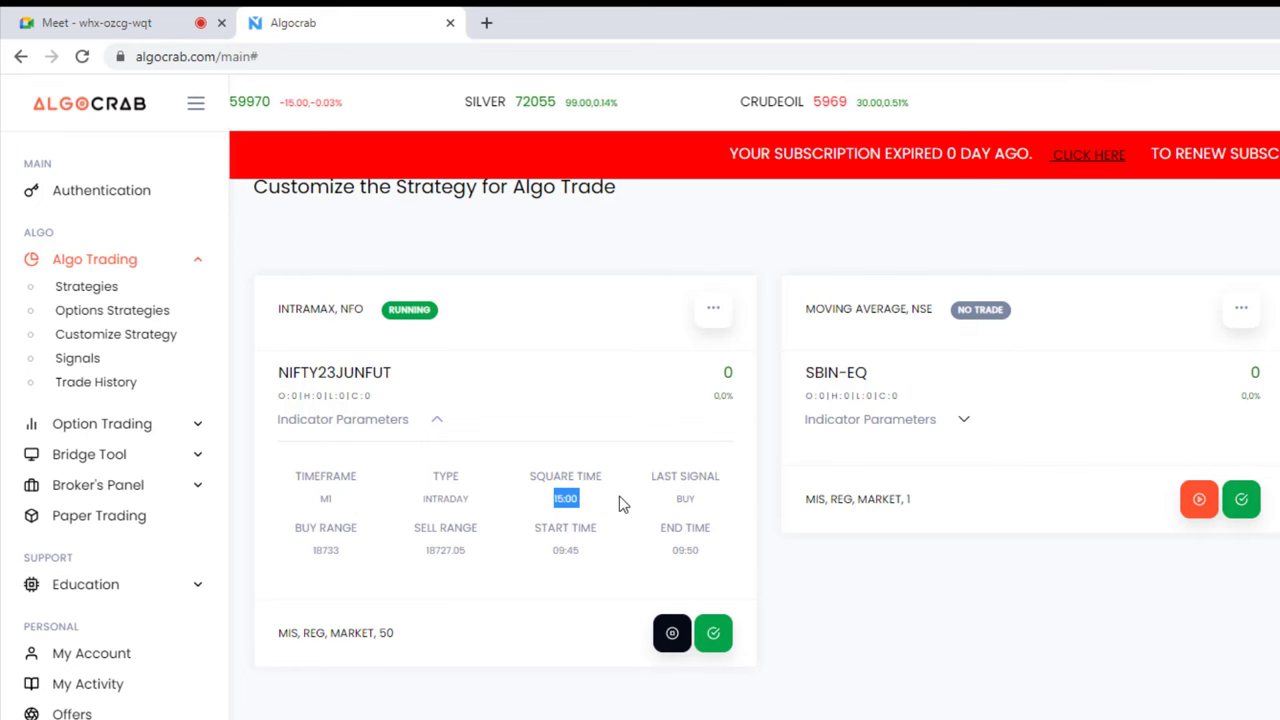
double_click(686, 498)
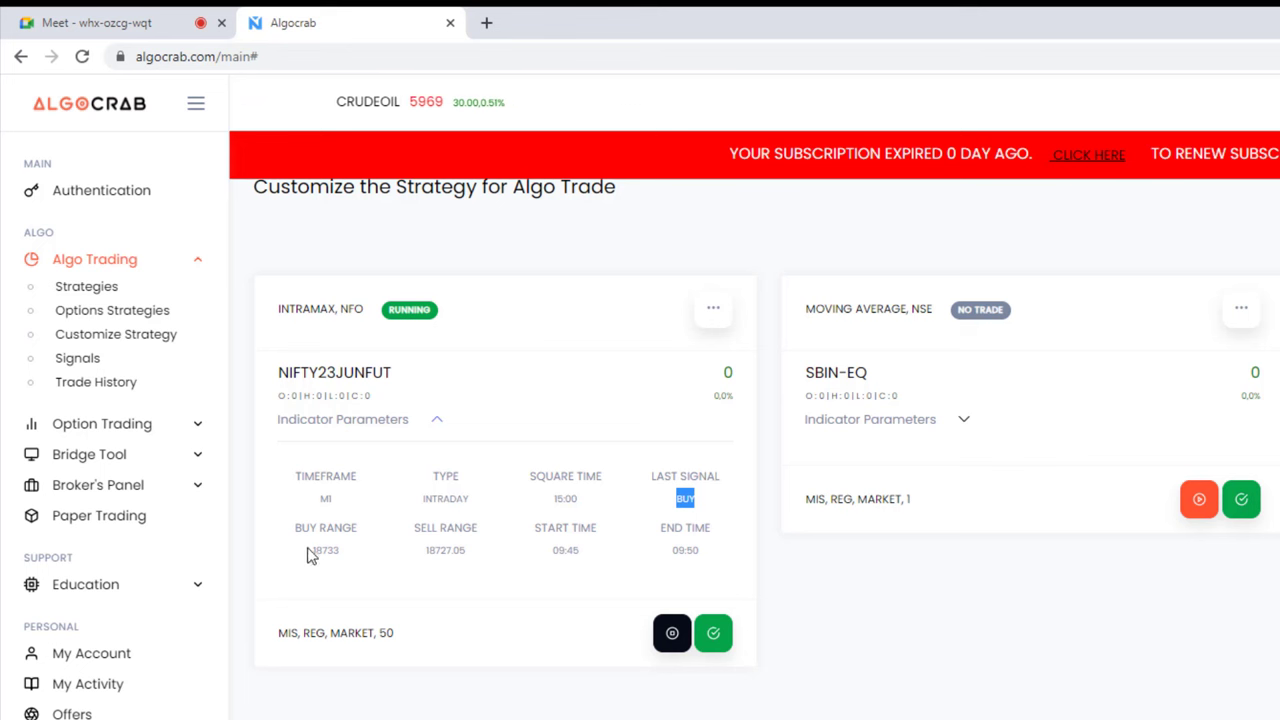
drag(310, 551, 343, 549)
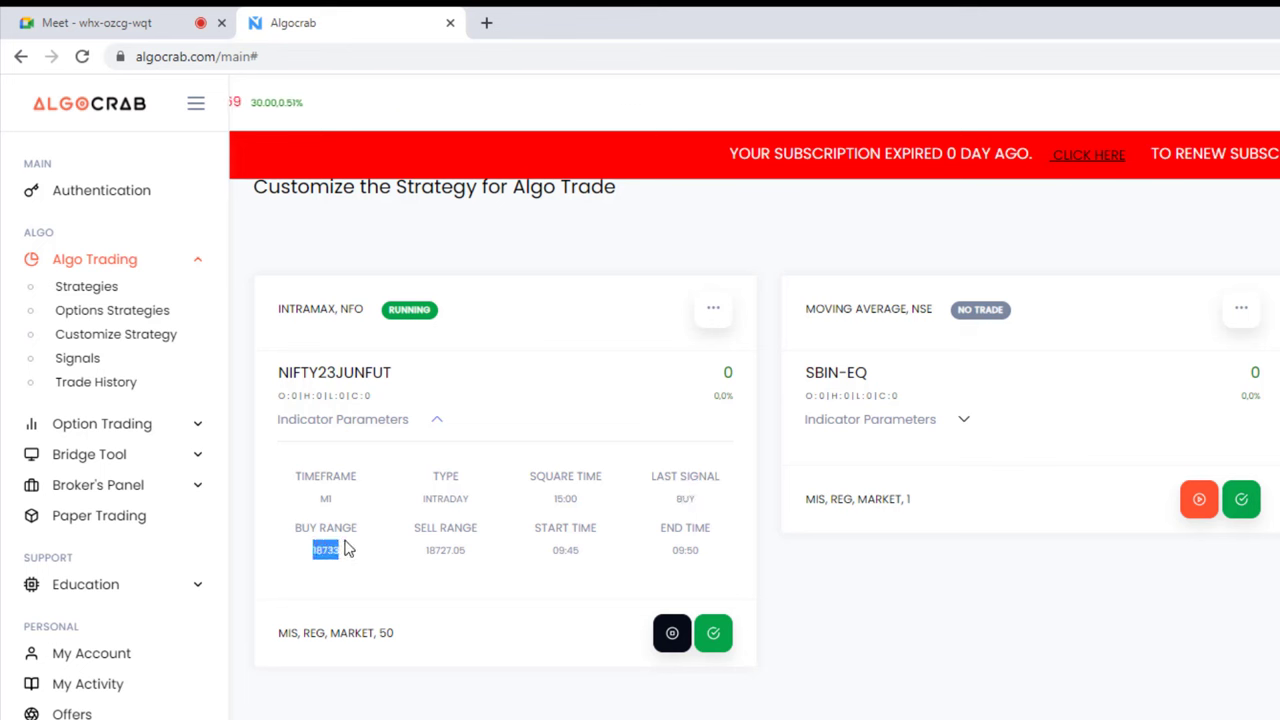
drag(424, 550, 470, 556)
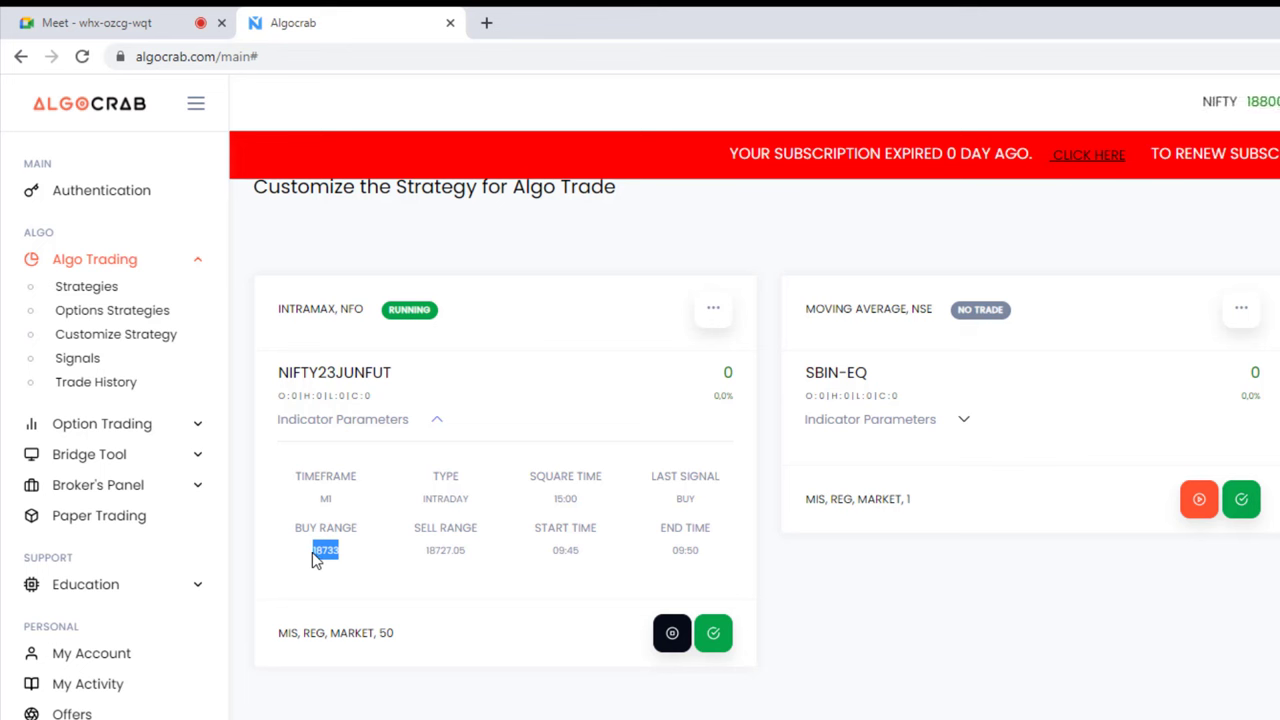
drag(552, 550, 575, 546)
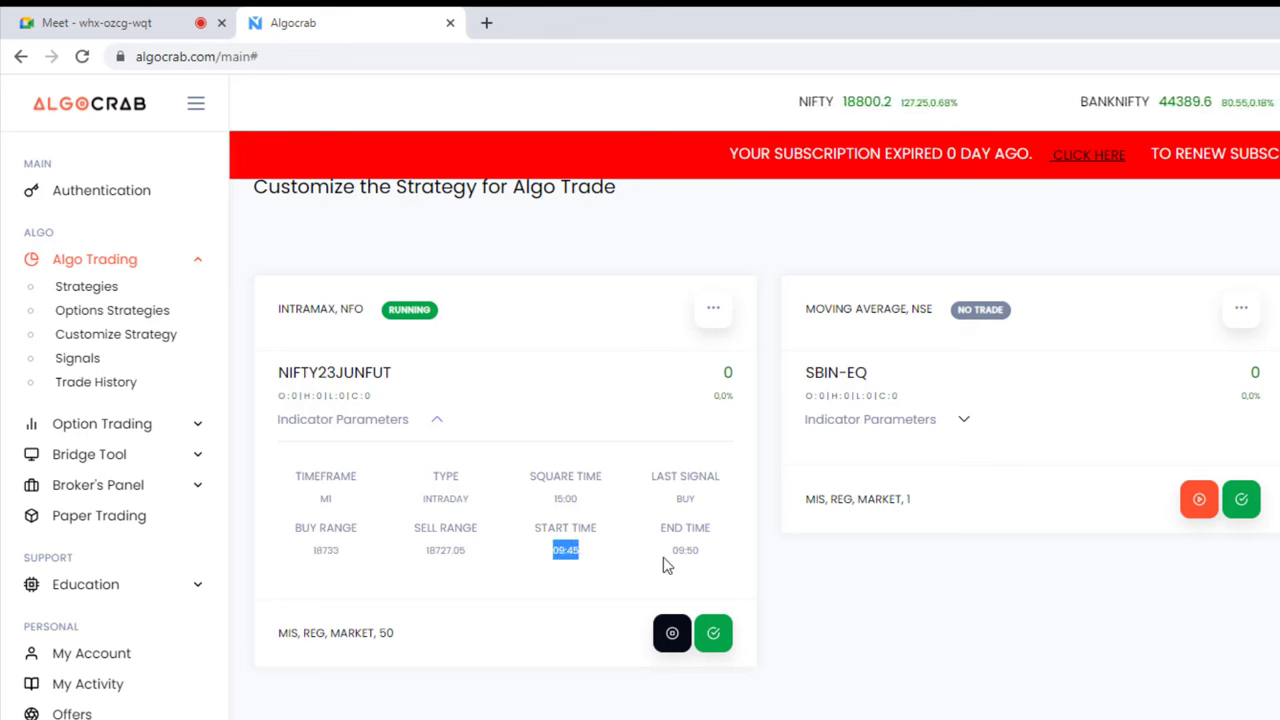
drag(671, 550, 699, 548)
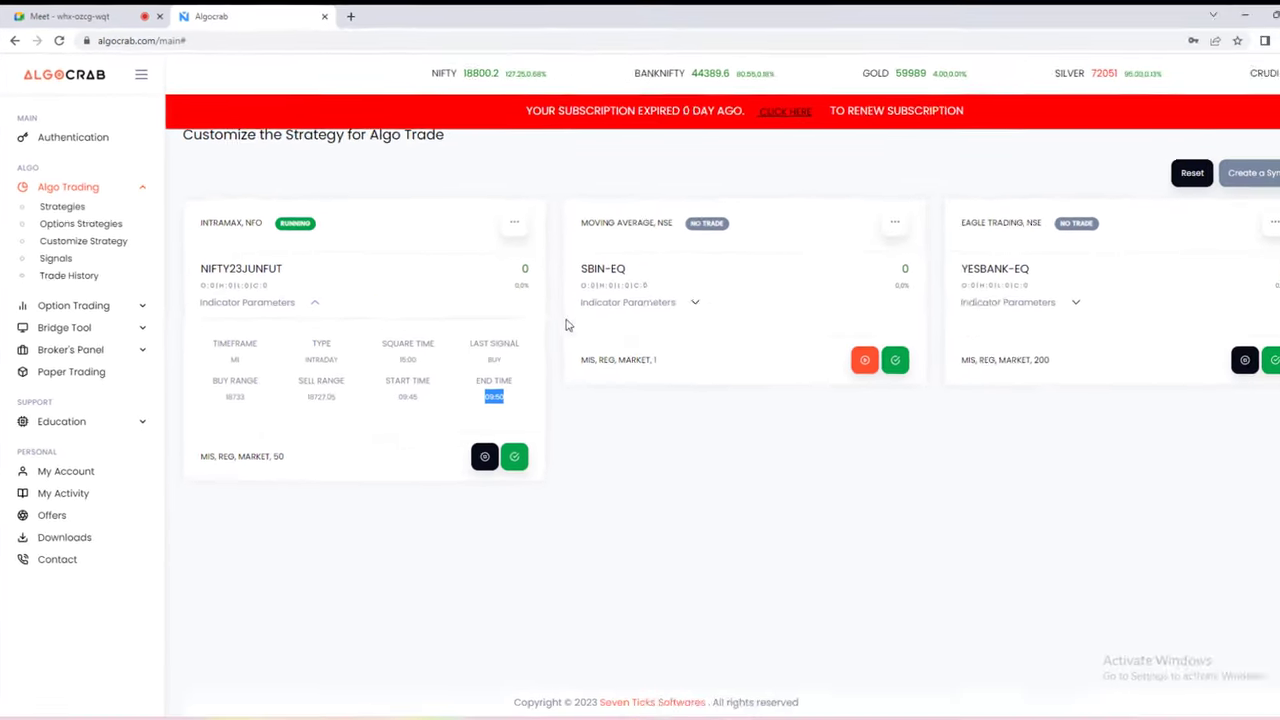
- Examine the INTRADAY settings for the INTRAMAX and EAGLE TRADING strategies in a blank new-symbol form, closing it without saving
click(1220, 167)
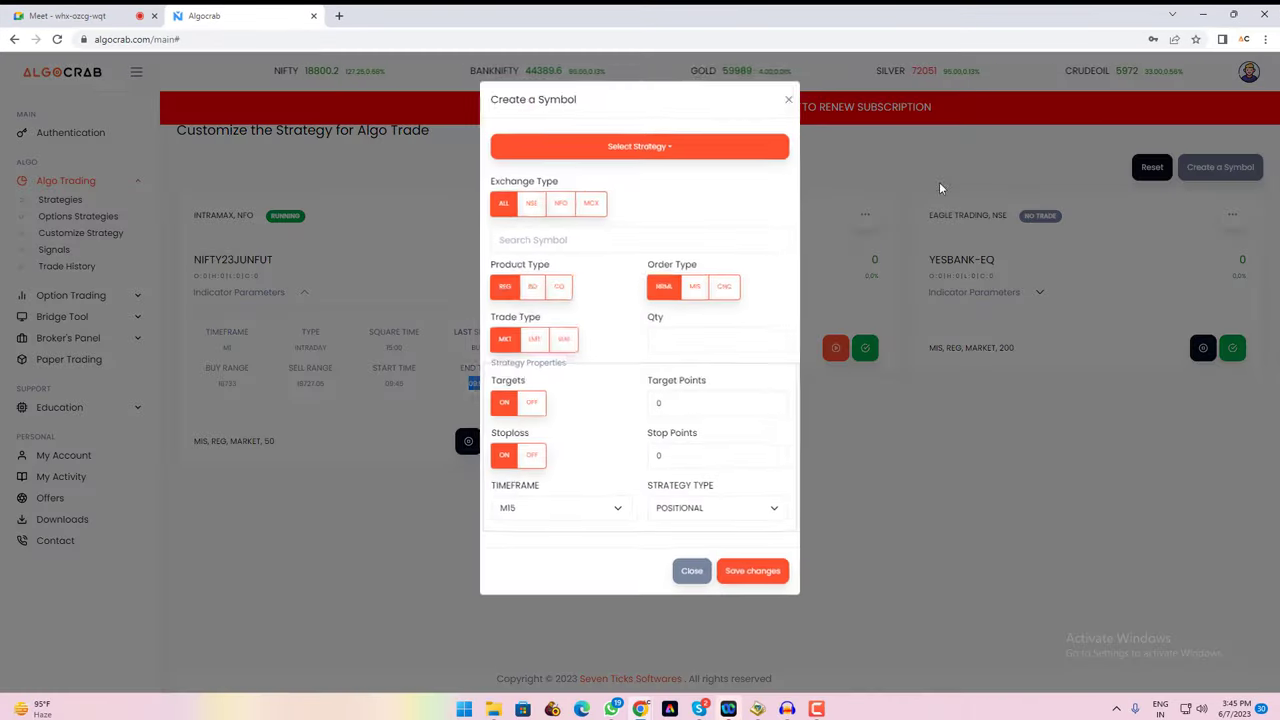
click(702, 515)
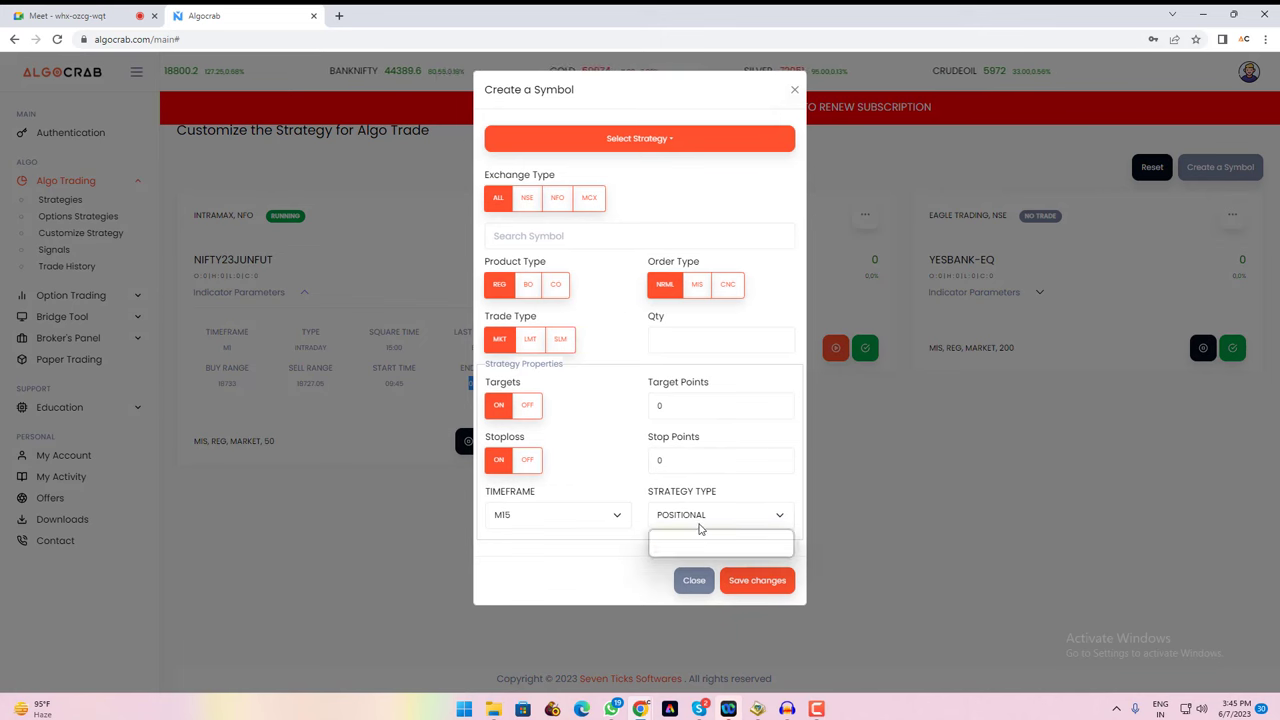
click(685, 537)
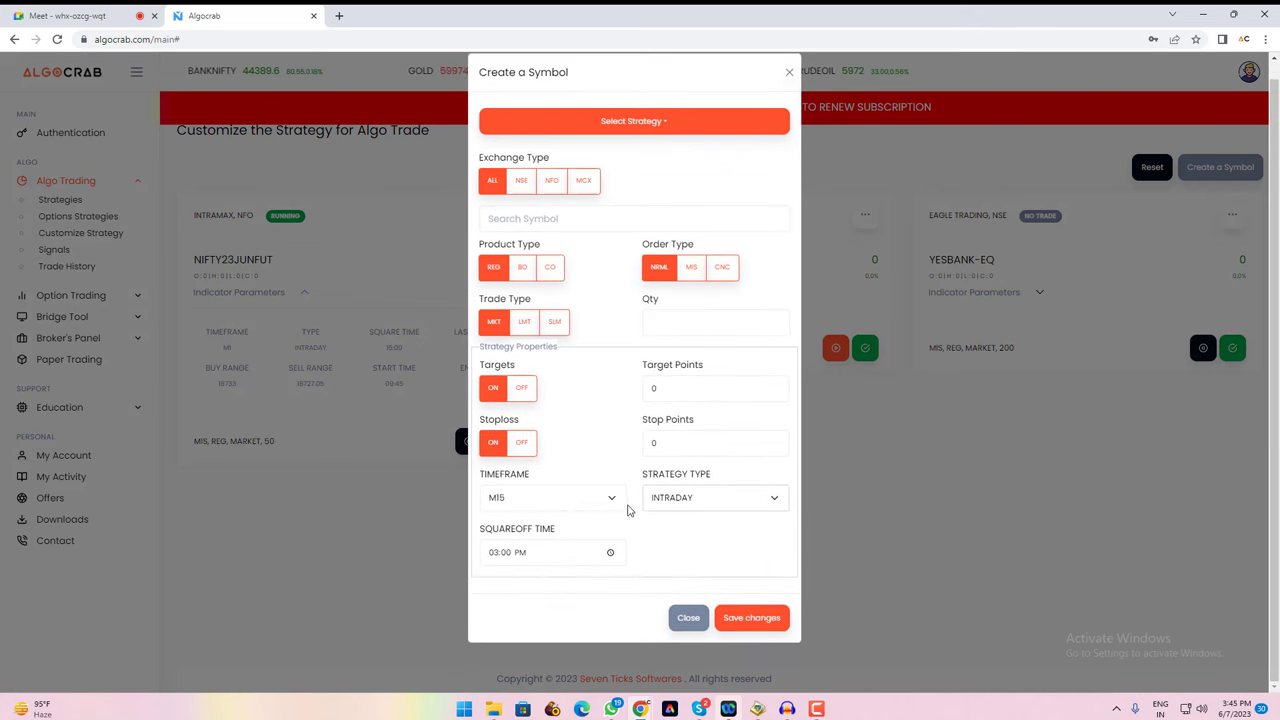
click(660, 121)
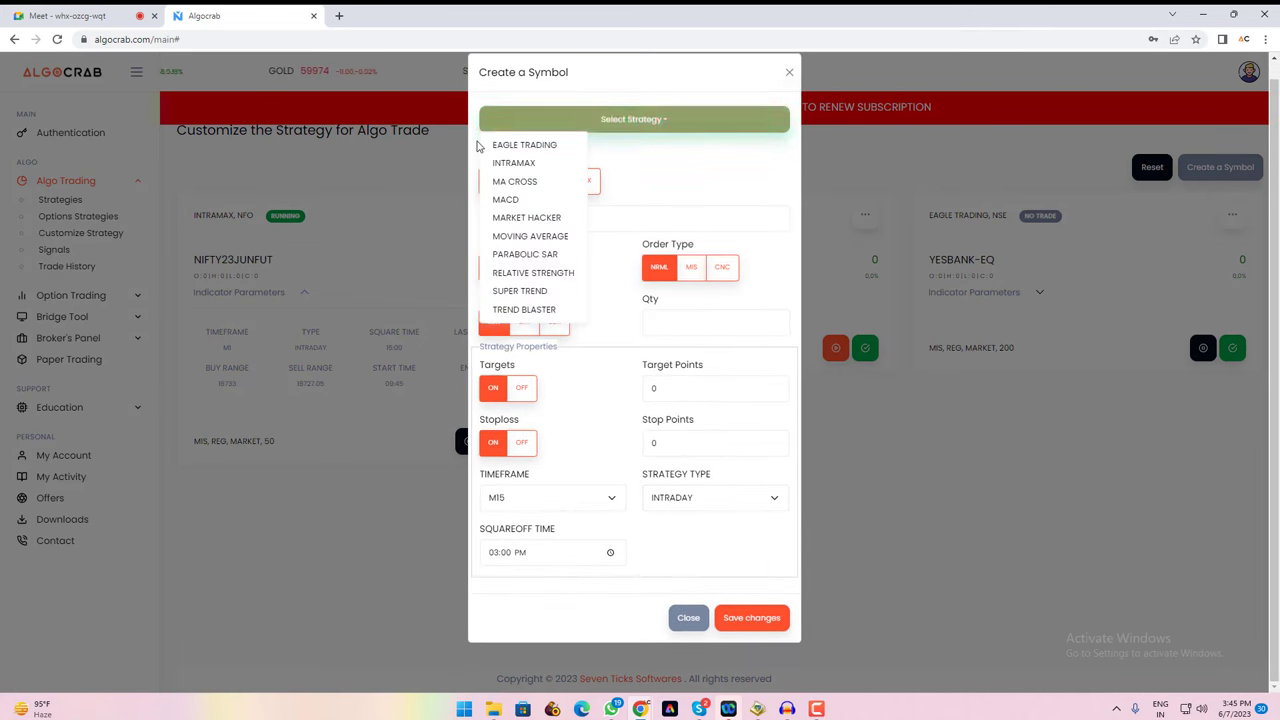
click(514, 164)
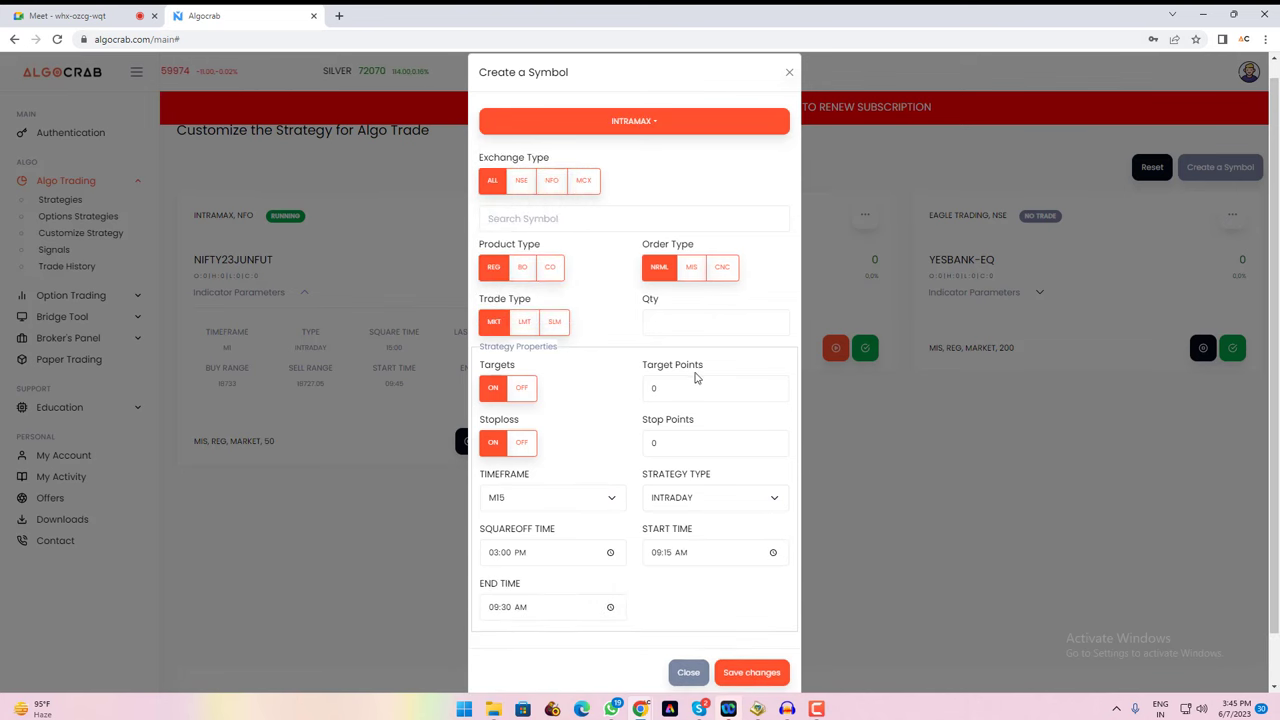
scroll(697, 377, down, 1)
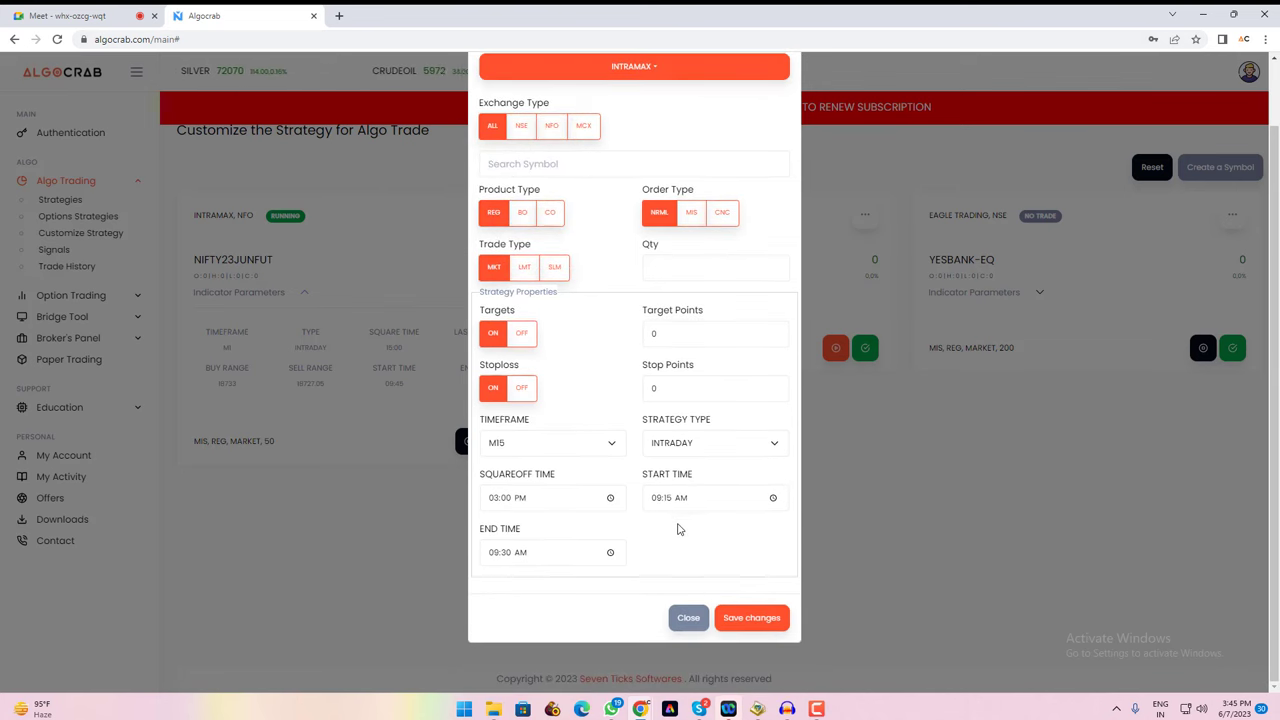
click(646, 69)
click(543, 92)
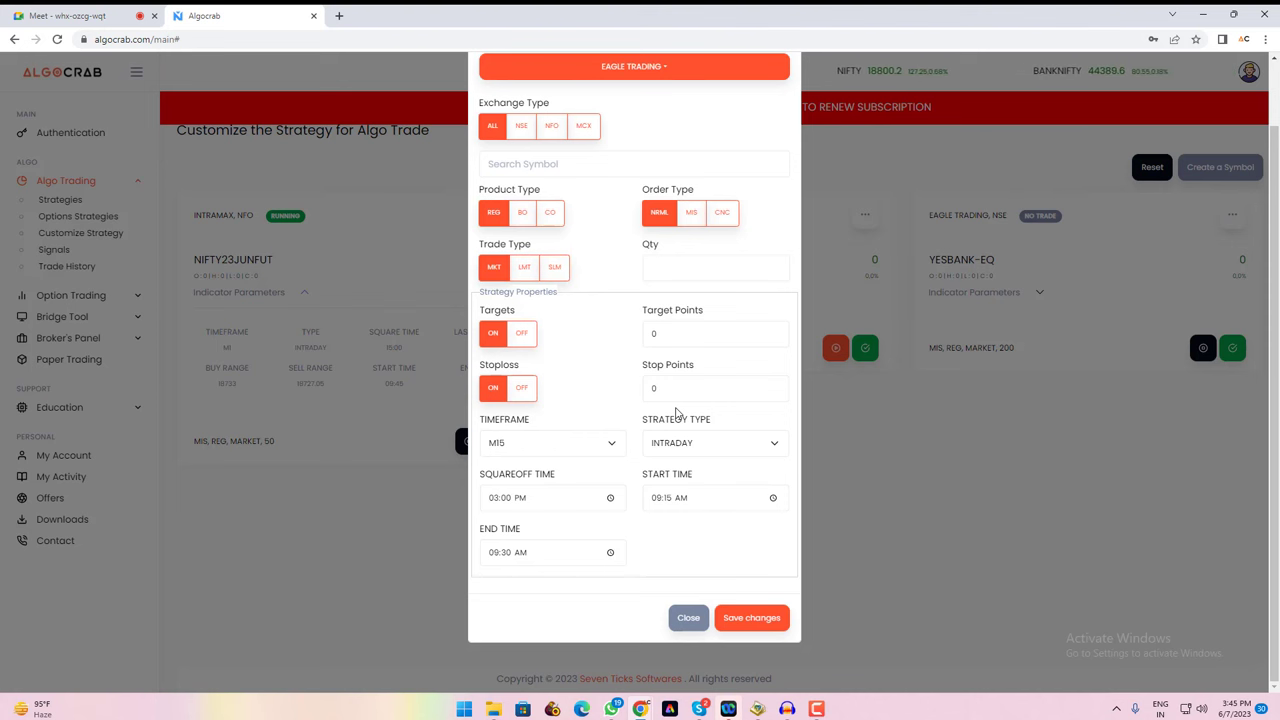
scroll(740, 330, up, 2)
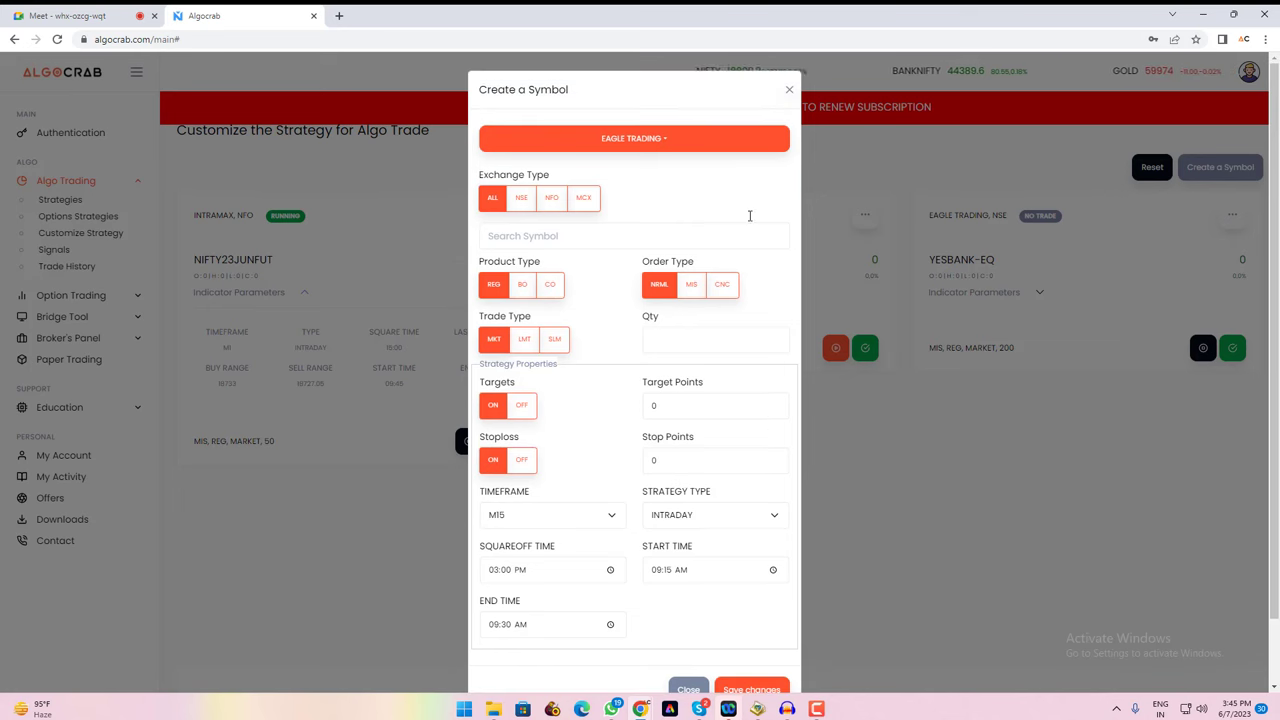
click(789, 89)
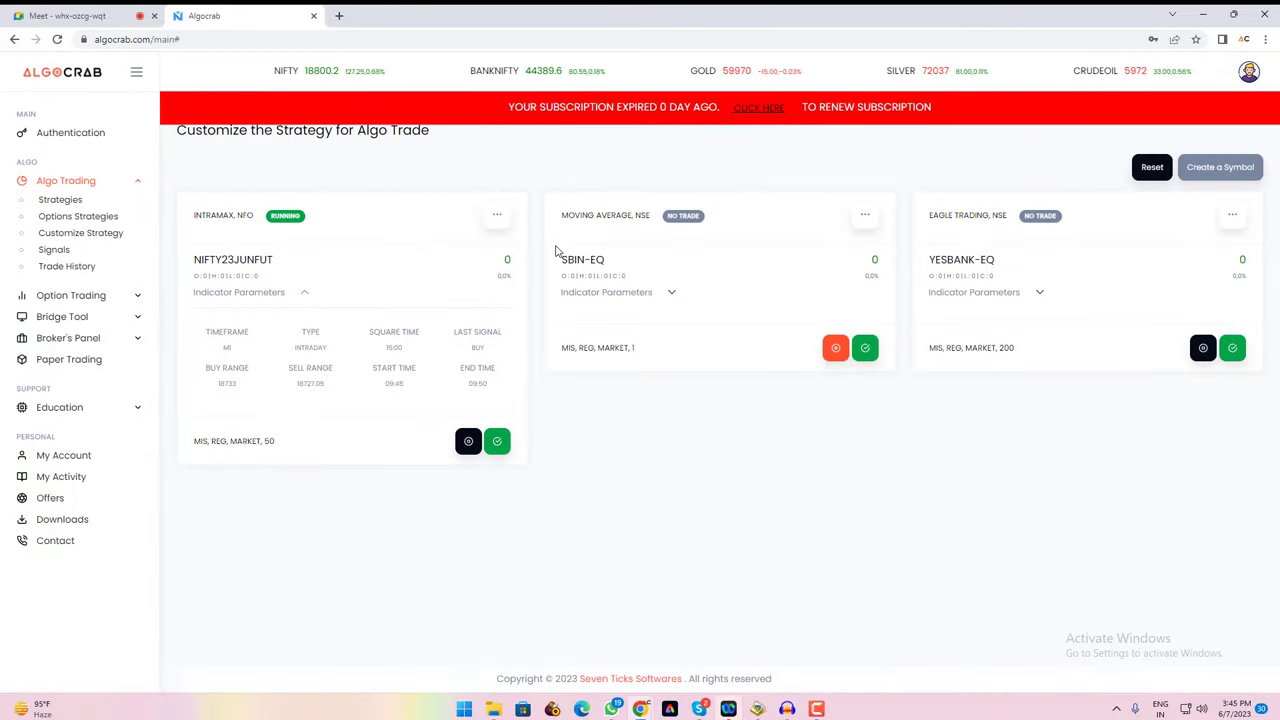